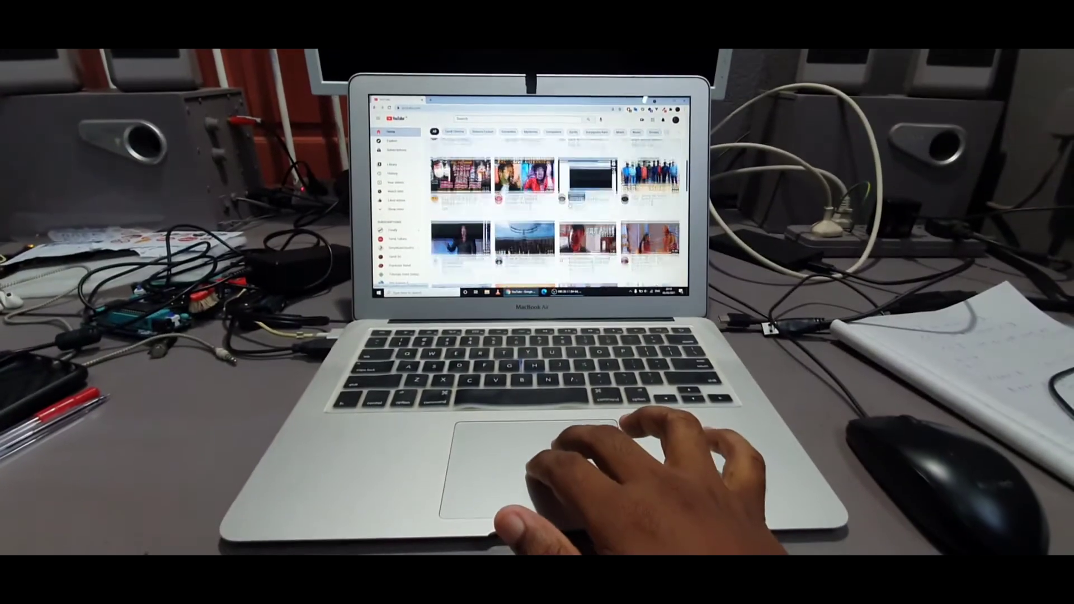
{"action": "scroll", "coordinate": [567, 206], "scroll_direction": "down", "scroll_amount": 10}
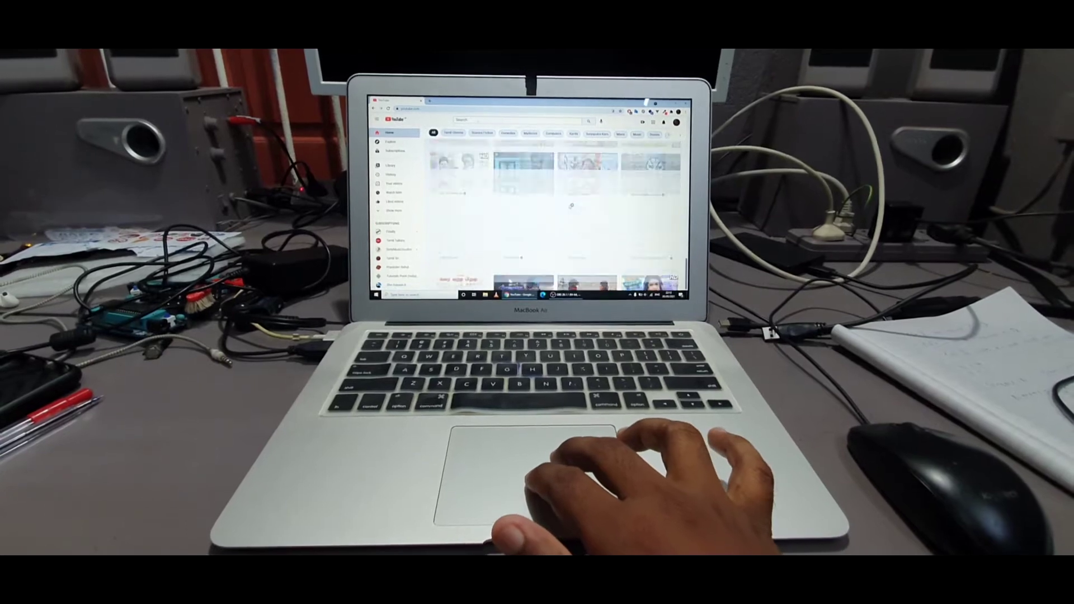
{"action": "scroll", "coordinate": [567, 206], "scroll_direction": "down", "scroll_amount": 10}
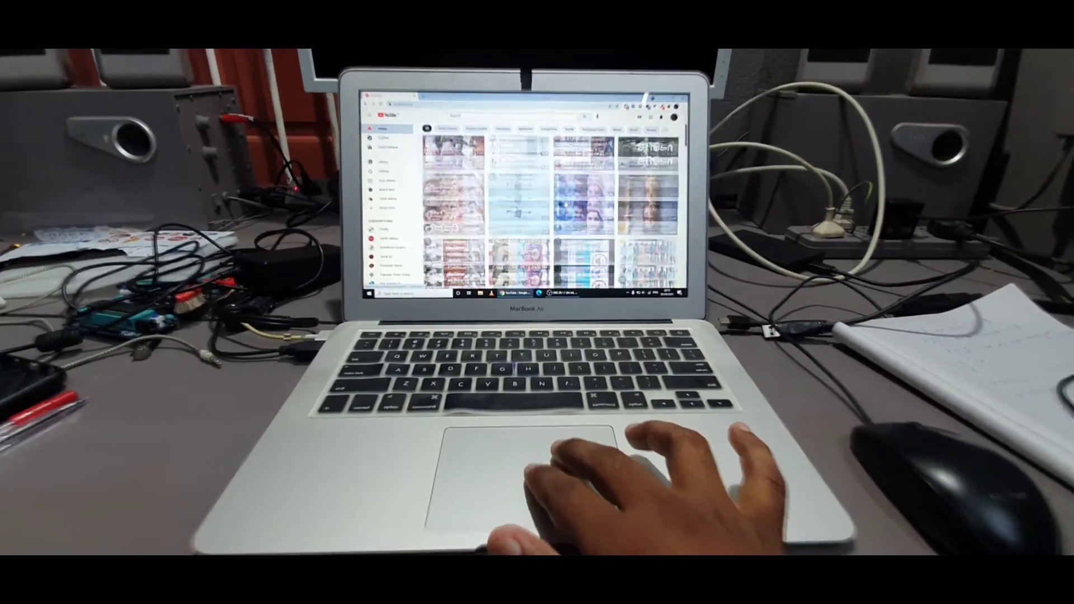
{"action": "scroll", "coordinate": [561, 172], "scroll_direction": "up", "scroll_amount": 5}
{"action": "scroll", "coordinate": [561, 172], "scroll_direction": "down", "scroll_amount": 5}
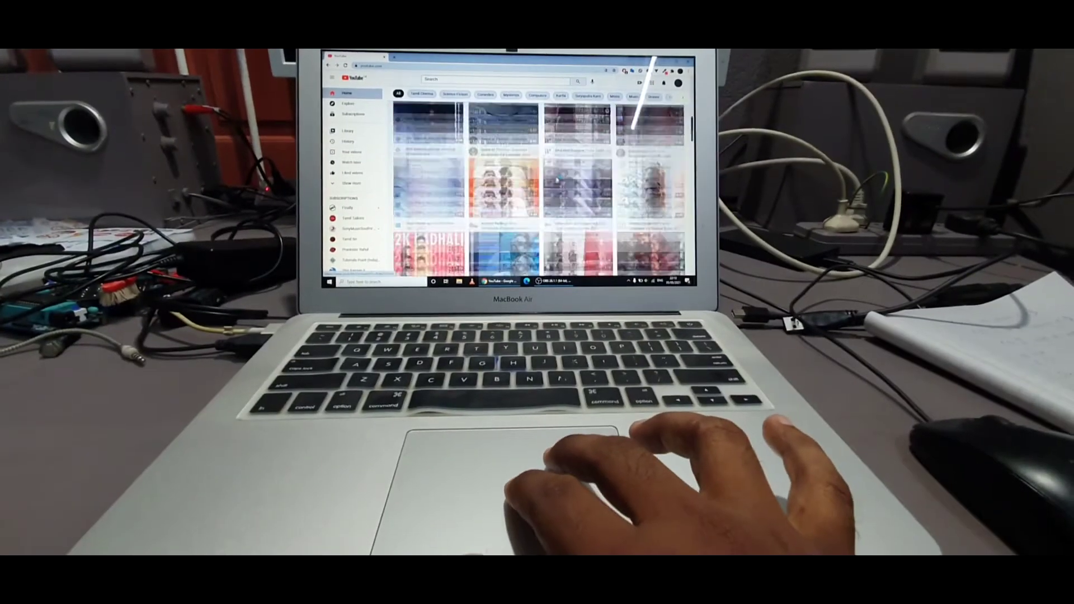
{"action": "scroll", "coordinate": [561, 172], "scroll_direction": "up", "scroll_amount": 5}
{"action": "scroll", "coordinate": [537, 184], "scroll_direction": "down", "scroll_amount": 10}
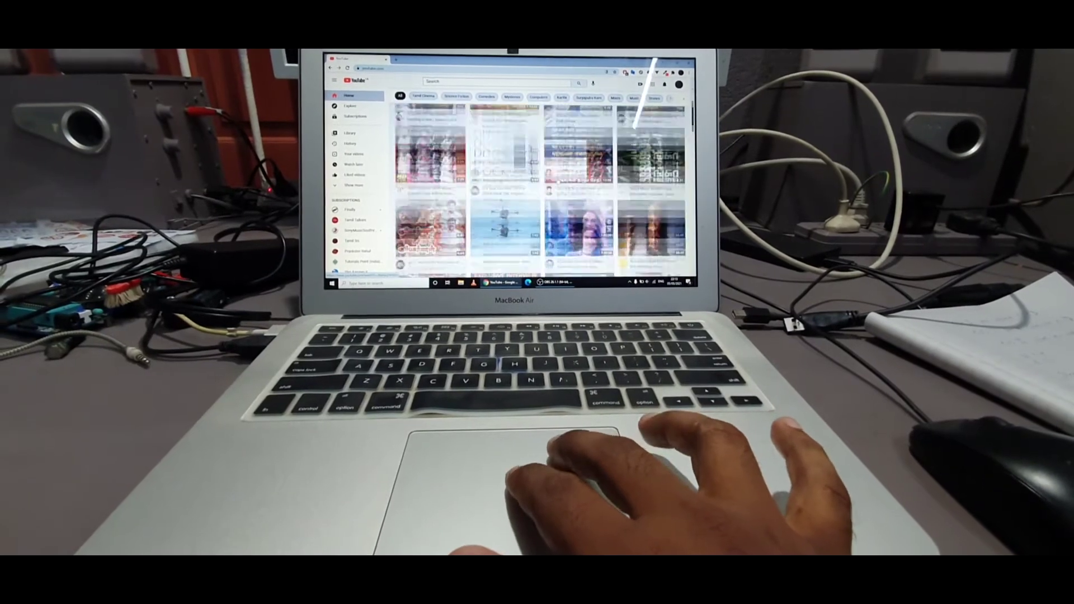
{"action": "scroll", "coordinate": [537, 190], "scroll_direction": "up", "scroll_amount": 8}
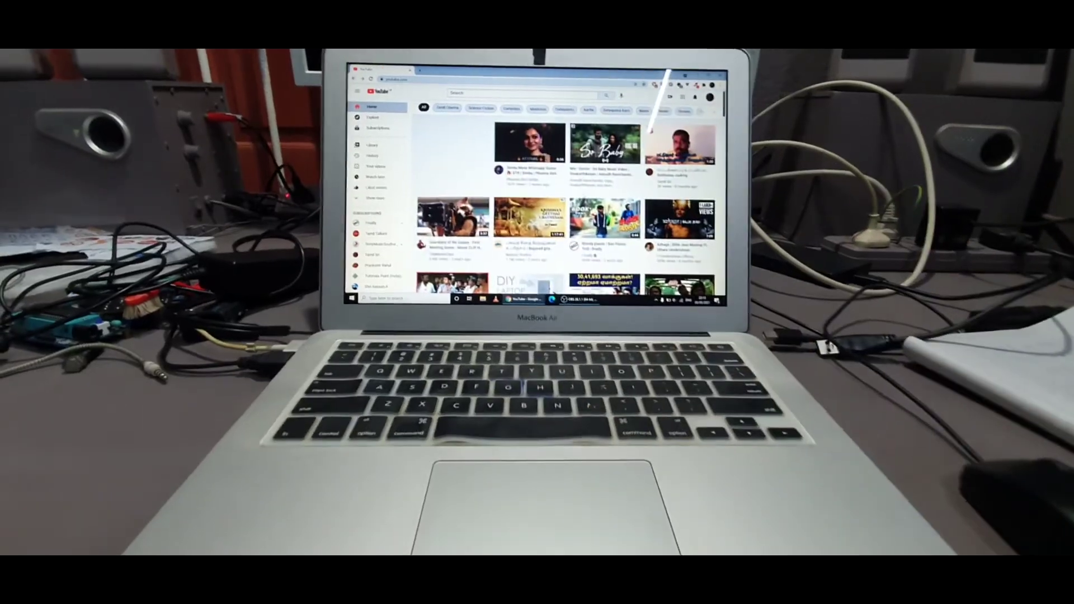
{"action": "scroll", "coordinate": [588, 174], "scroll_direction": "down", "scroll_amount": 6}
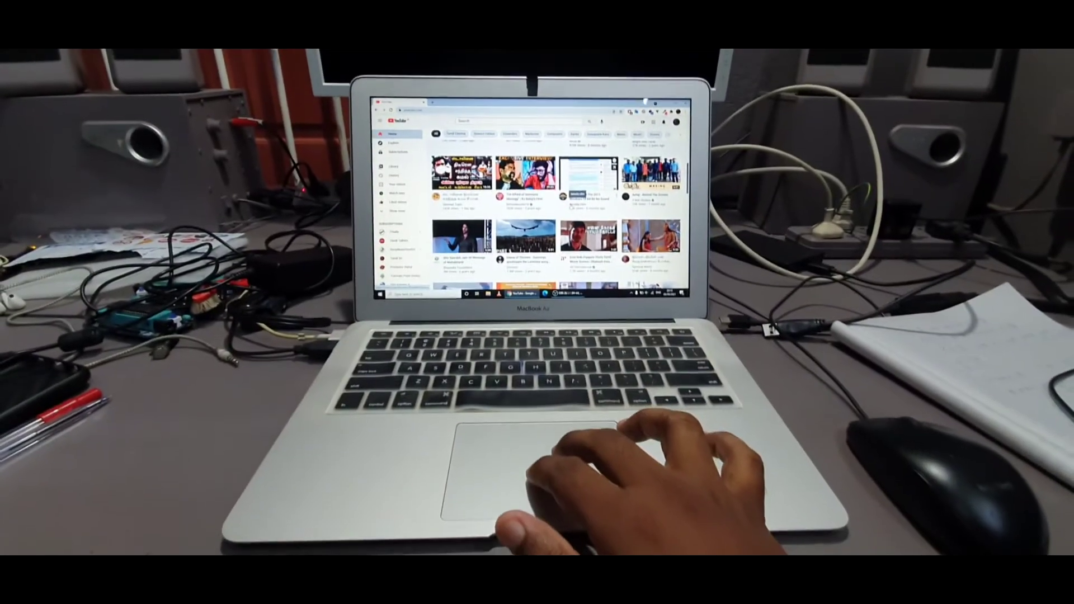
{"action": "scroll", "coordinate": [576, 229], "scroll_direction": "up", "scroll_amount": 8}
{"action": "scroll", "coordinate": [575, 229], "scroll_direction": "down", "scroll_amount": 2}
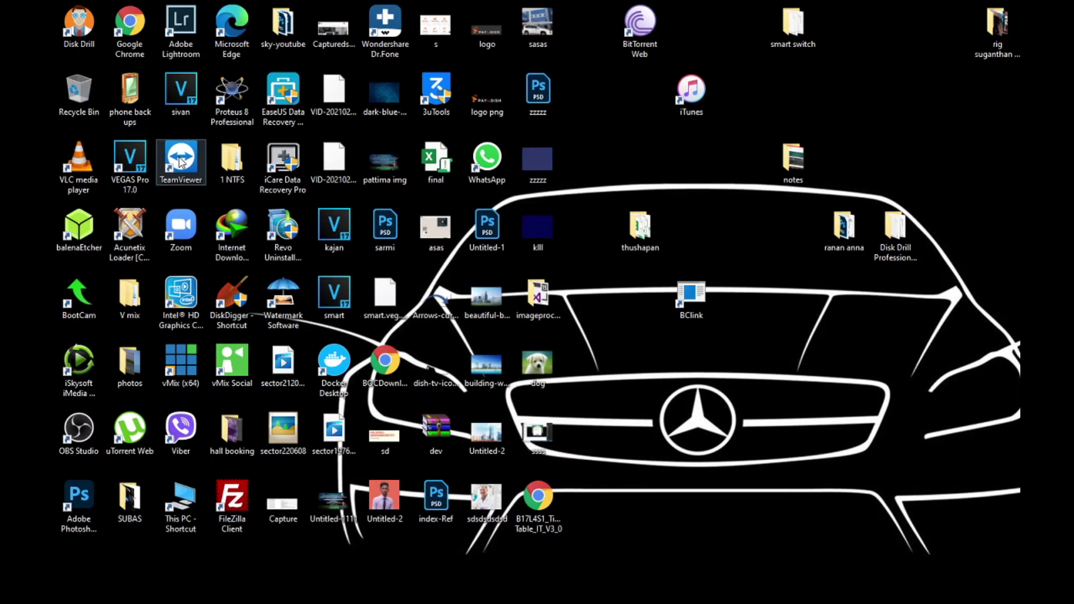
Step: Open Computer Management for This PC, show Device Manager full screen and expand Mice and other pointing devices
{"action": "right_click", "coordinate": [402, 395]}
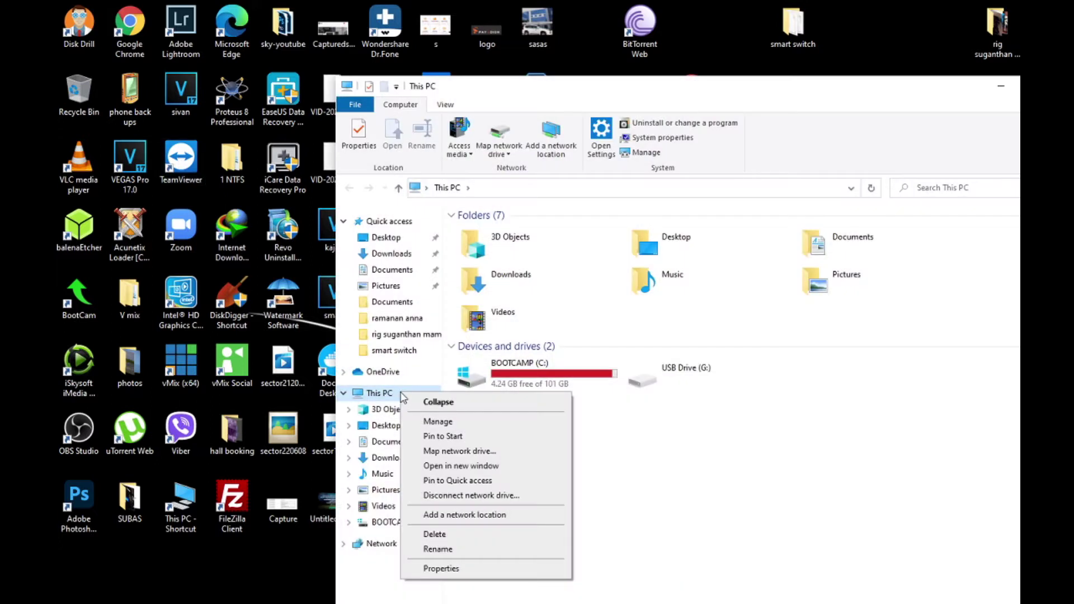
{"action": "left_click", "coordinate": [439, 423]}
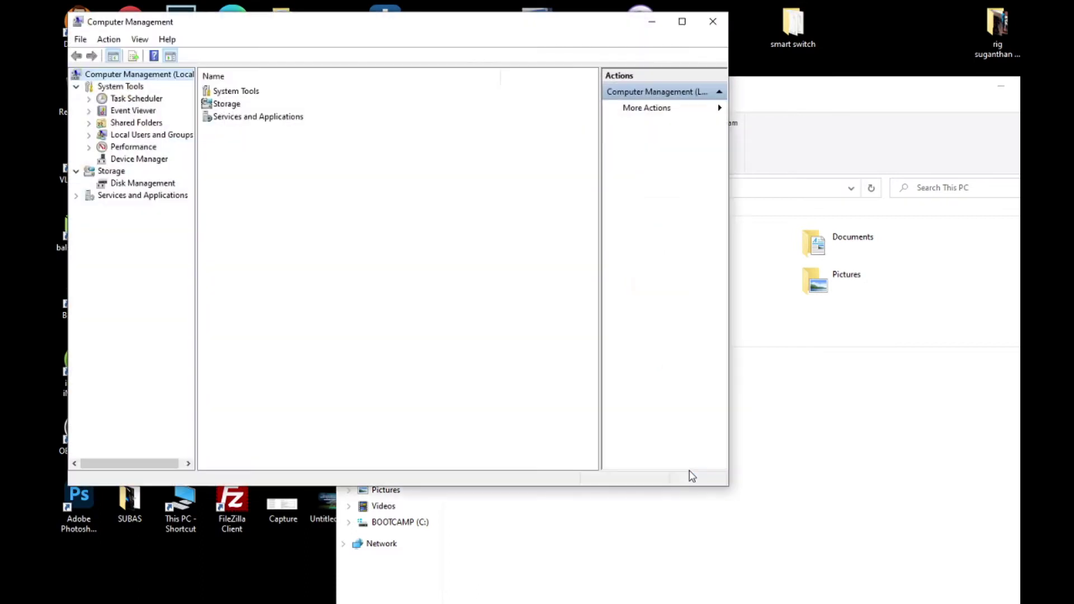
{"action": "left_click", "coordinate": [135, 160]}
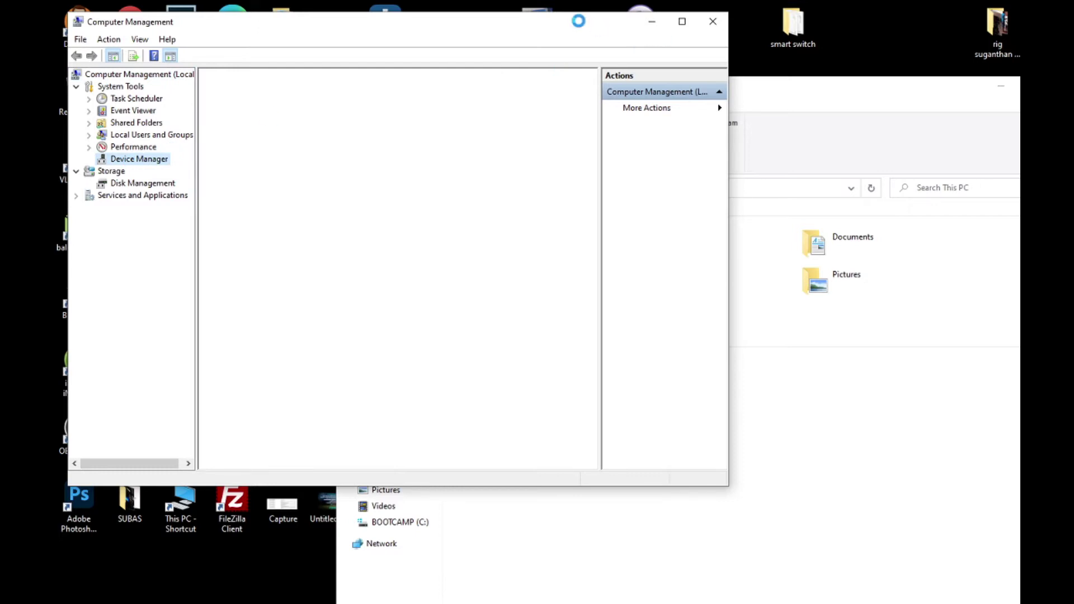
{"action": "left_click", "coordinate": [682, 22]}
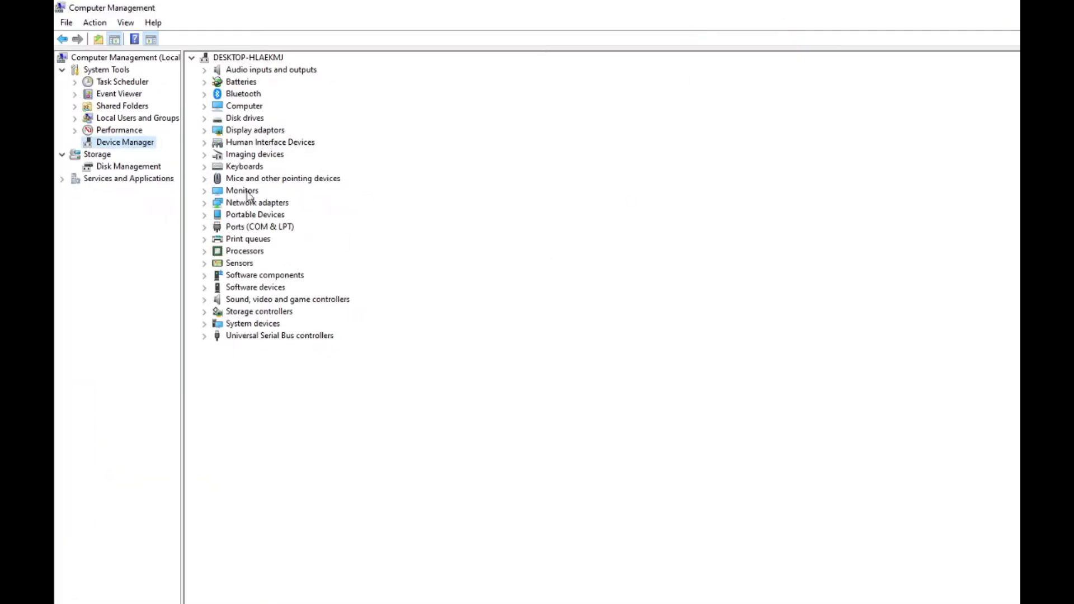
{"action": "left_click", "coordinate": [258, 180]}
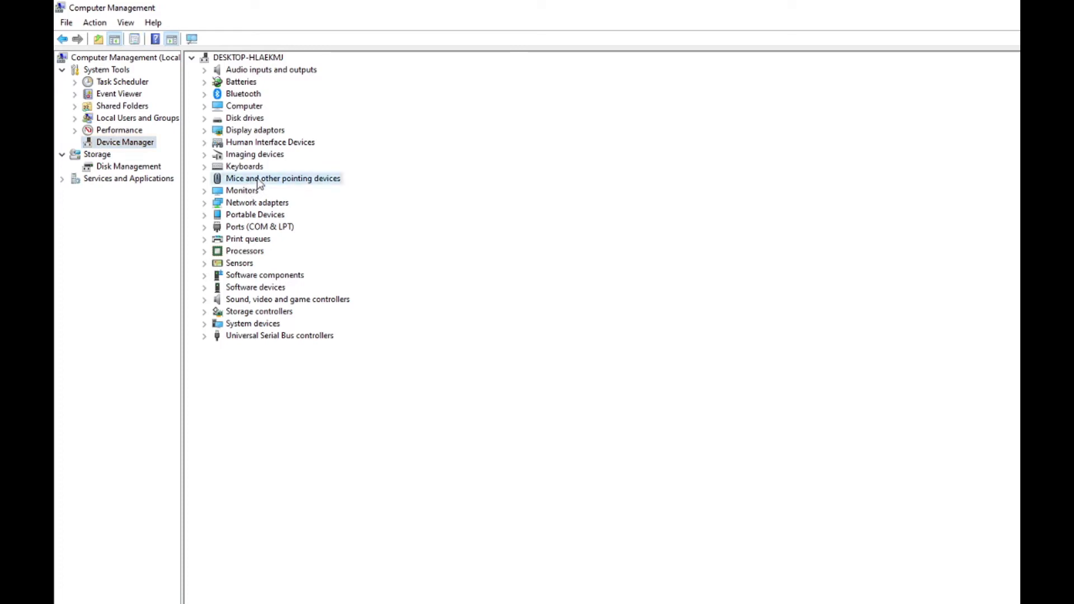
{"action": "left_click", "coordinate": [205, 179]}
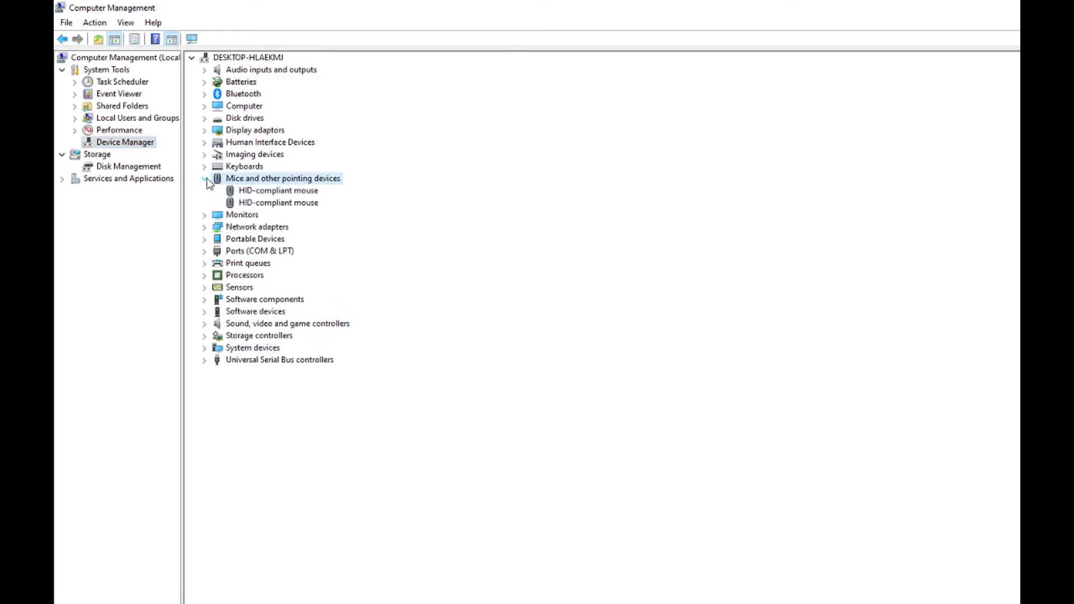
Step: Disable the second HID-compliant mouse as a test and enable it again
{"action": "left_click", "coordinate": [290, 193]}
{"action": "right_click", "coordinate": [293, 205]}
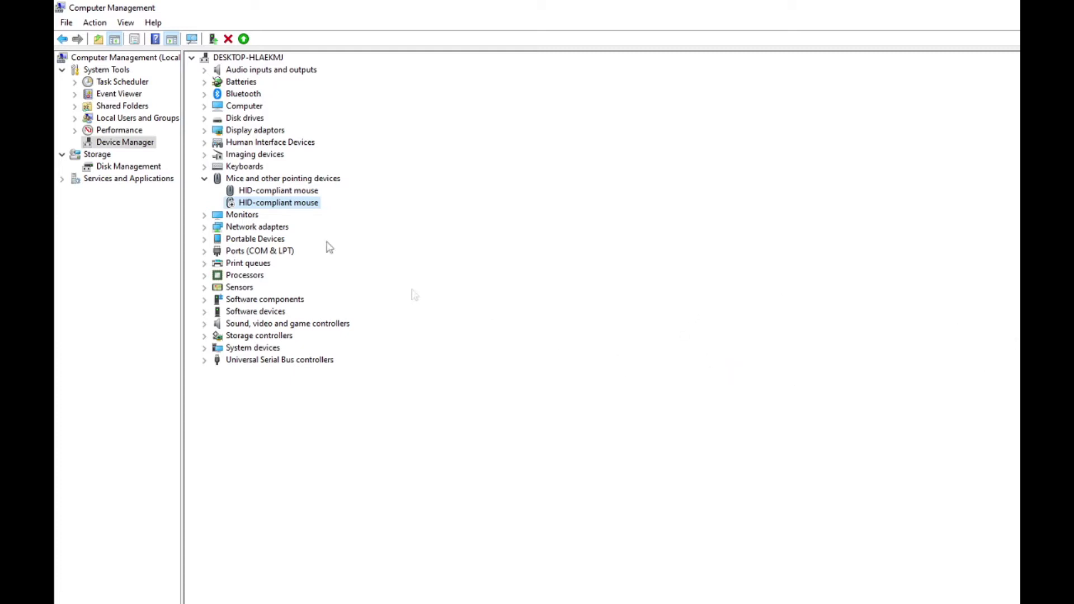
{"action": "right_click", "coordinate": [260, 202]}
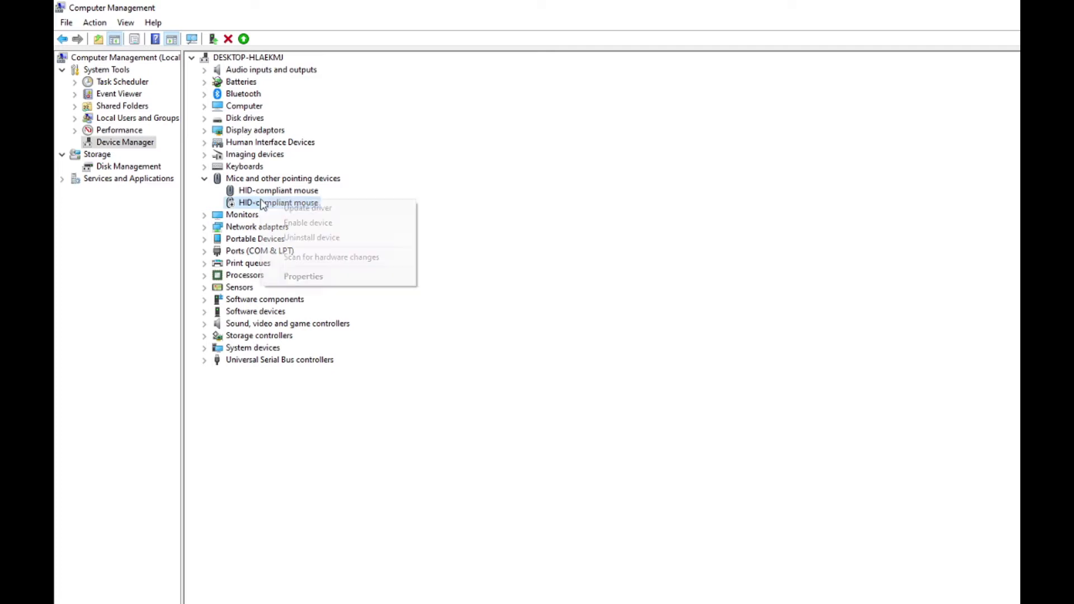
{"action": "left_click", "coordinate": [313, 224]}
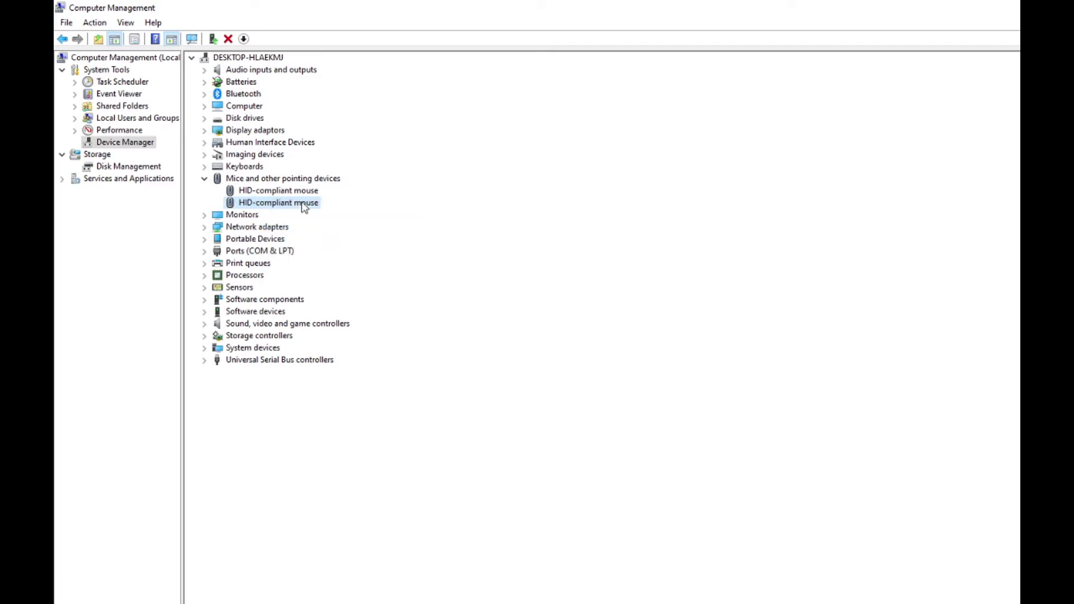
Step: Show the Device instance path in the second HID-compliant mouse's properties and copy its value
{"action": "right_click", "coordinate": [303, 204]}
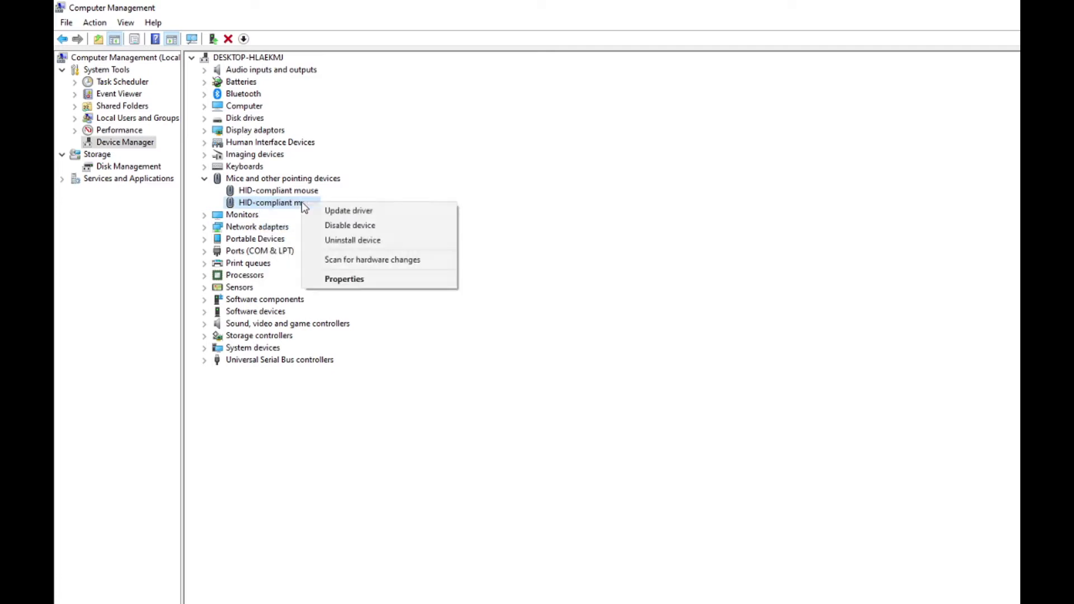
{"action": "left_click", "coordinate": [335, 279]}
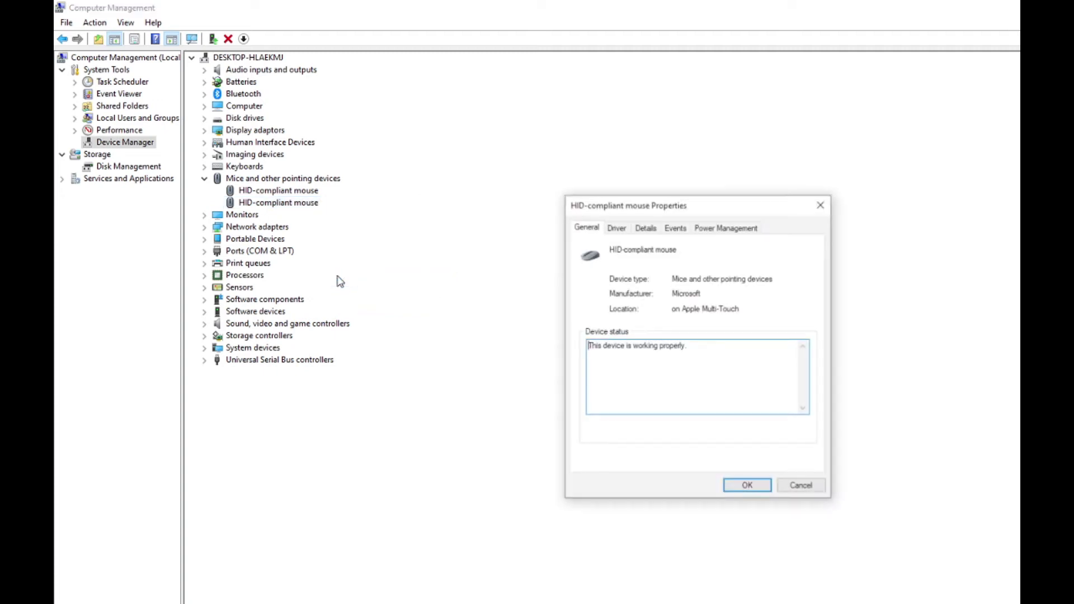
{"action": "left_click", "coordinate": [645, 227]}
{"action": "left_click", "coordinate": [638, 291]}
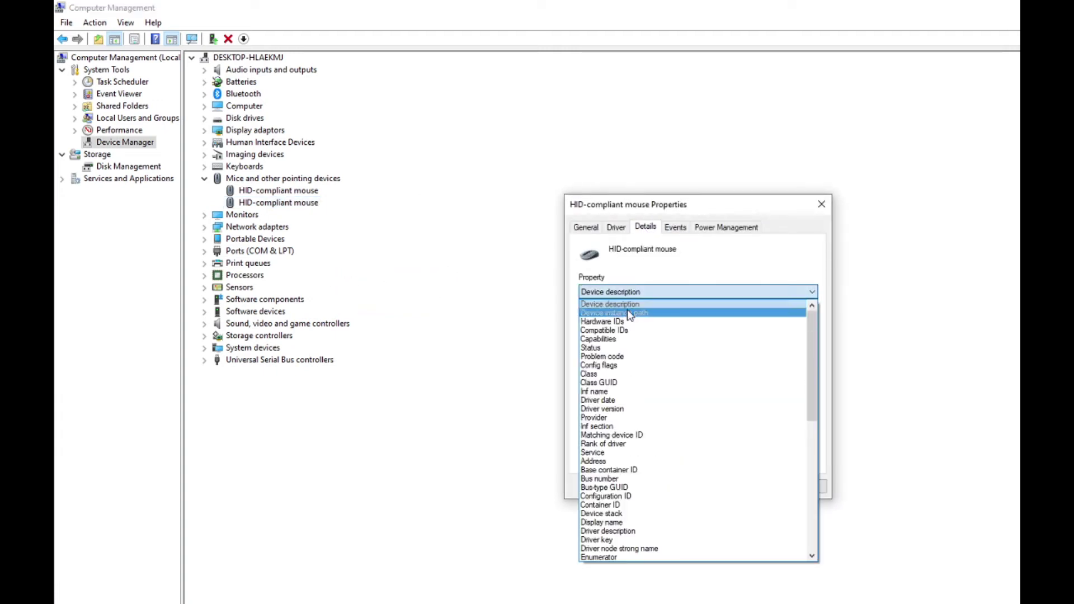
{"action": "left_click", "coordinate": [626, 312]}
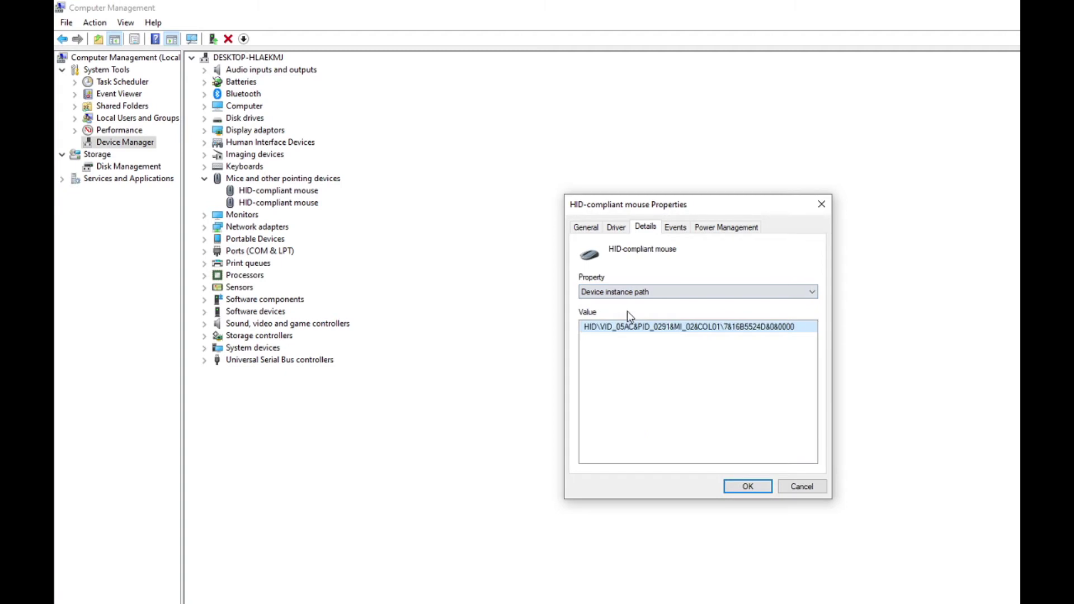
{"action": "right_click", "coordinate": [705, 334]}
{"action": "left_click", "coordinate": [724, 344]}
Step: Search Windows for the Registry Editor and open it
{"action": "key", "text": "super+s"}
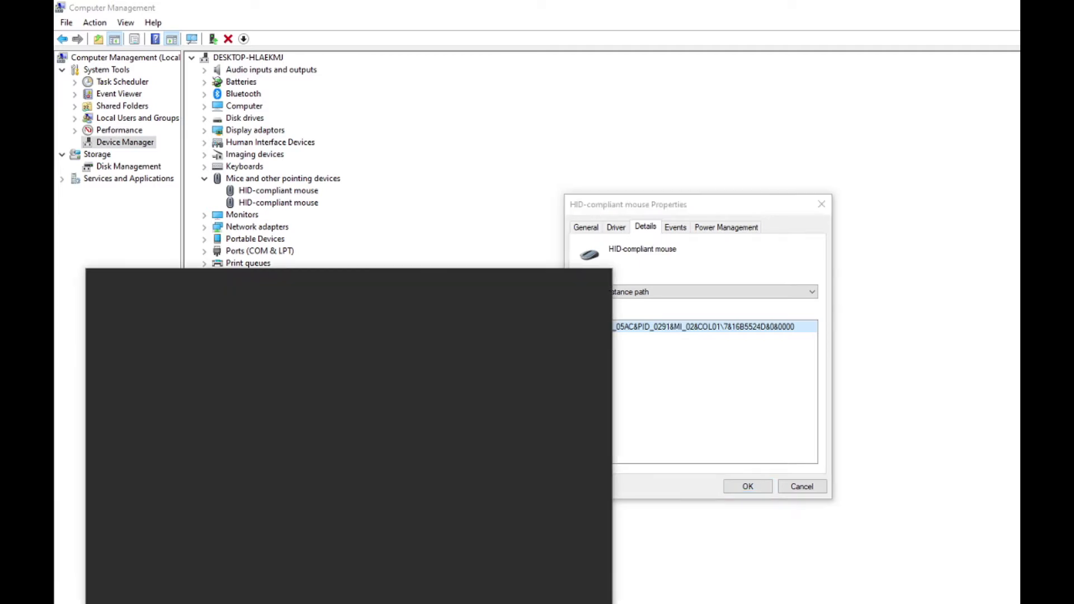
{"action": "type", "text": "red"}
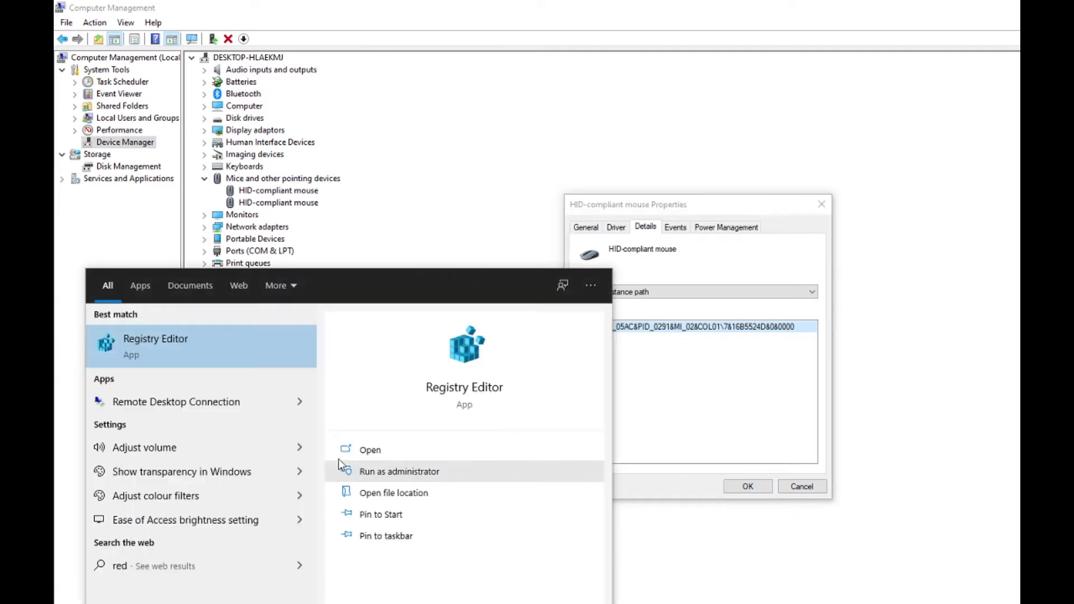
{"action": "left_click", "coordinate": [233, 345]}
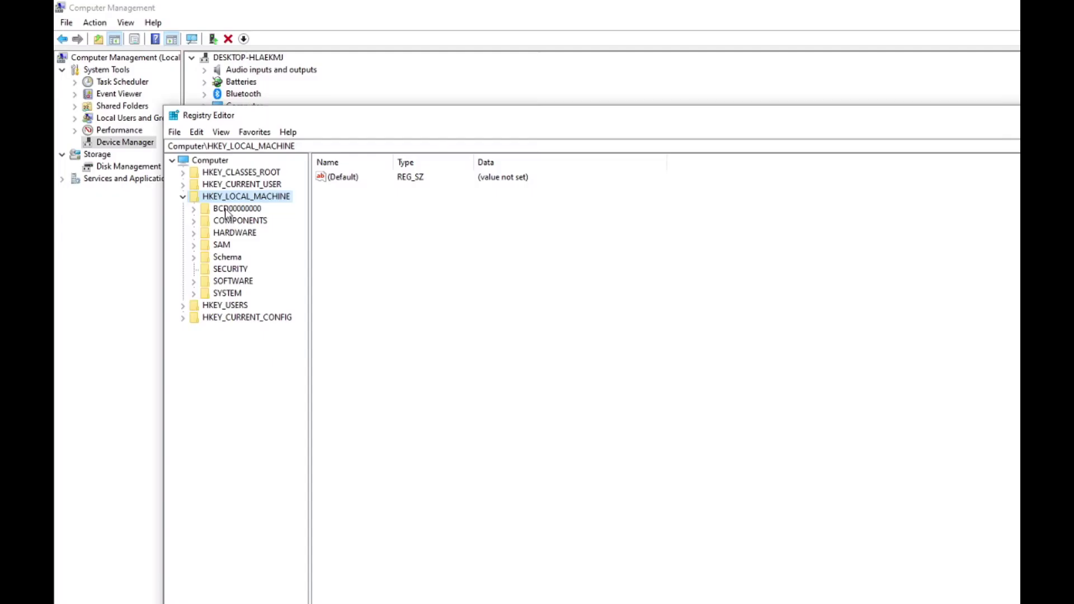
Step: Expand HKEY_LOCAL_MACHINE\SYSTEM\CurrentControlSet\Enum\HID in the registry tree and widen the tree until the device key names are readable
{"action": "left_click", "coordinate": [194, 295]}
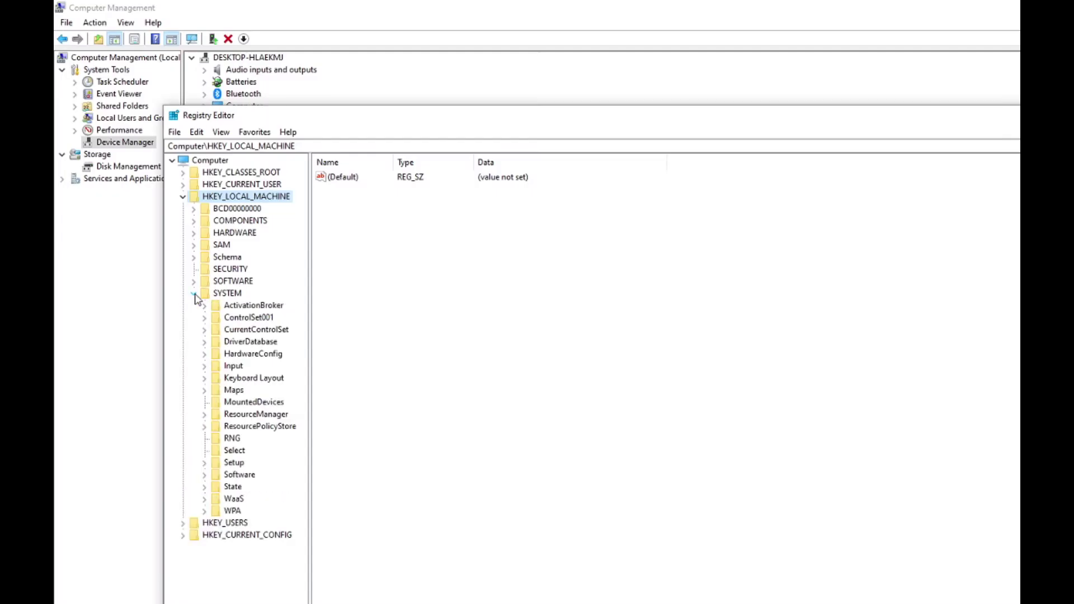
{"action": "left_click", "coordinate": [205, 331]}
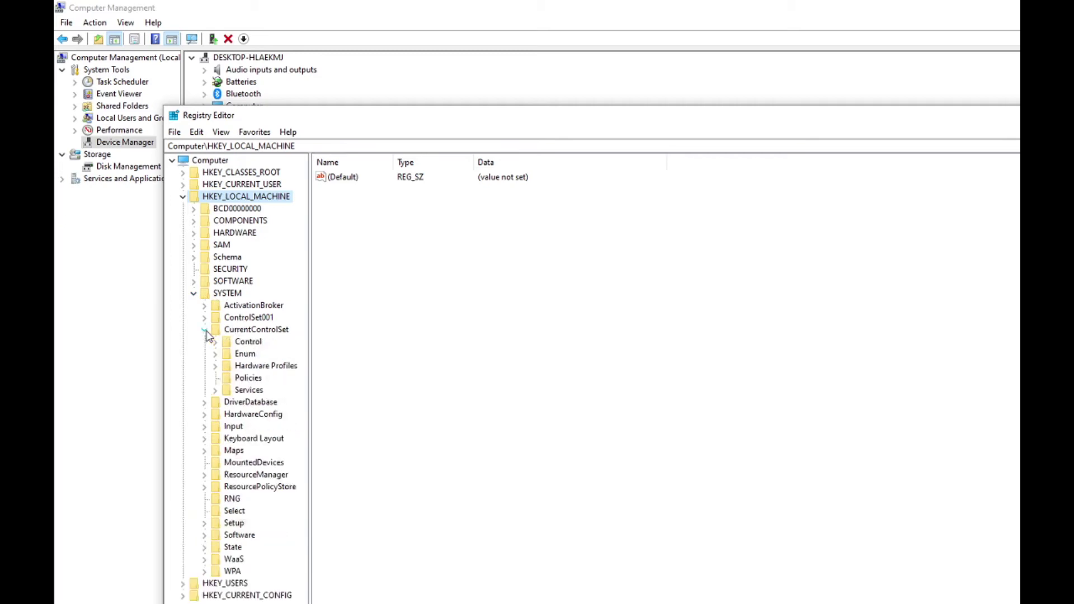
{"action": "left_click", "coordinate": [216, 354]}
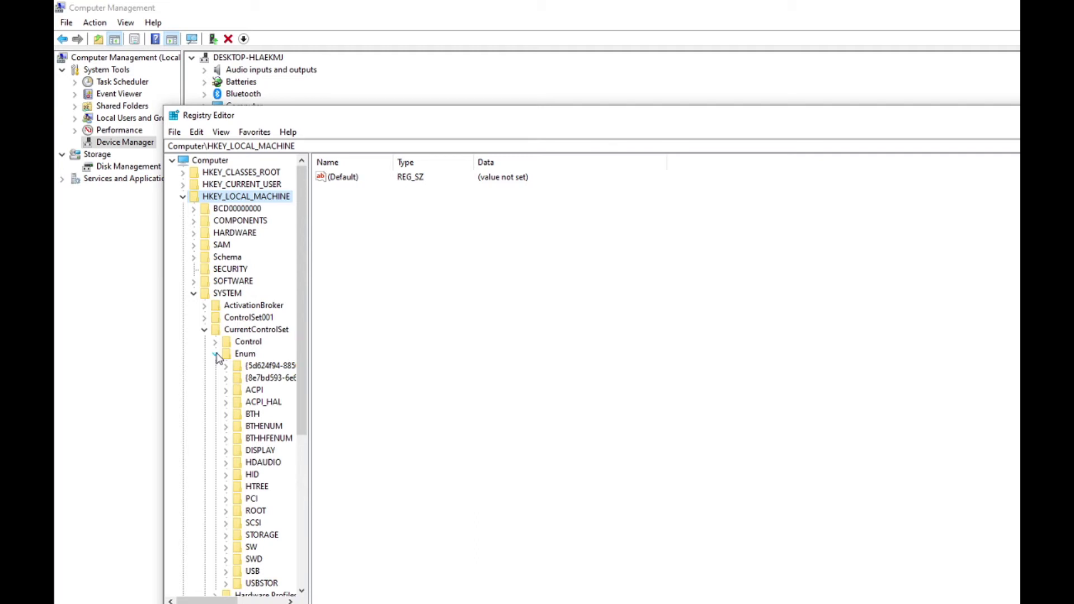
{"action": "left_click_drag", "start_coordinate": [302, 366], "coordinate": [303, 386]}
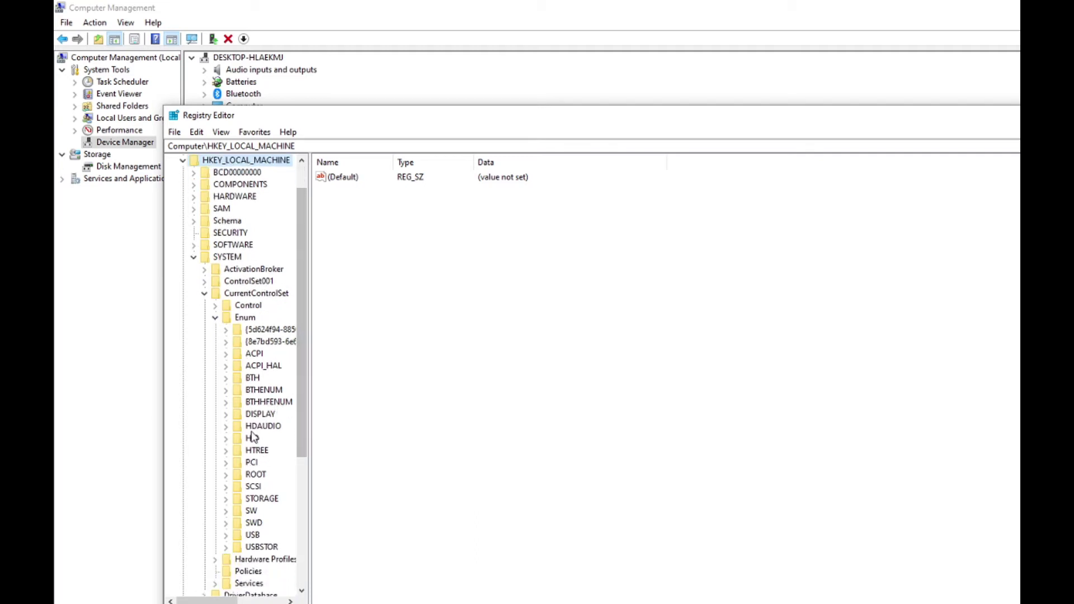
{"action": "left_click", "coordinate": [227, 439]}
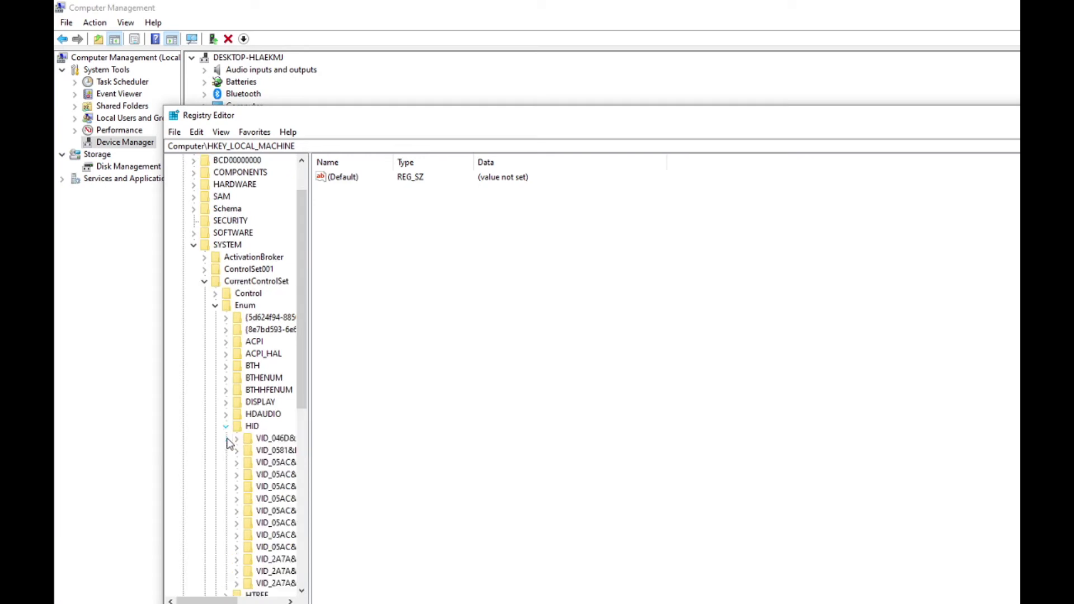
{"action": "left_click_drag", "start_coordinate": [311, 370], "coordinate": [581, 381]}
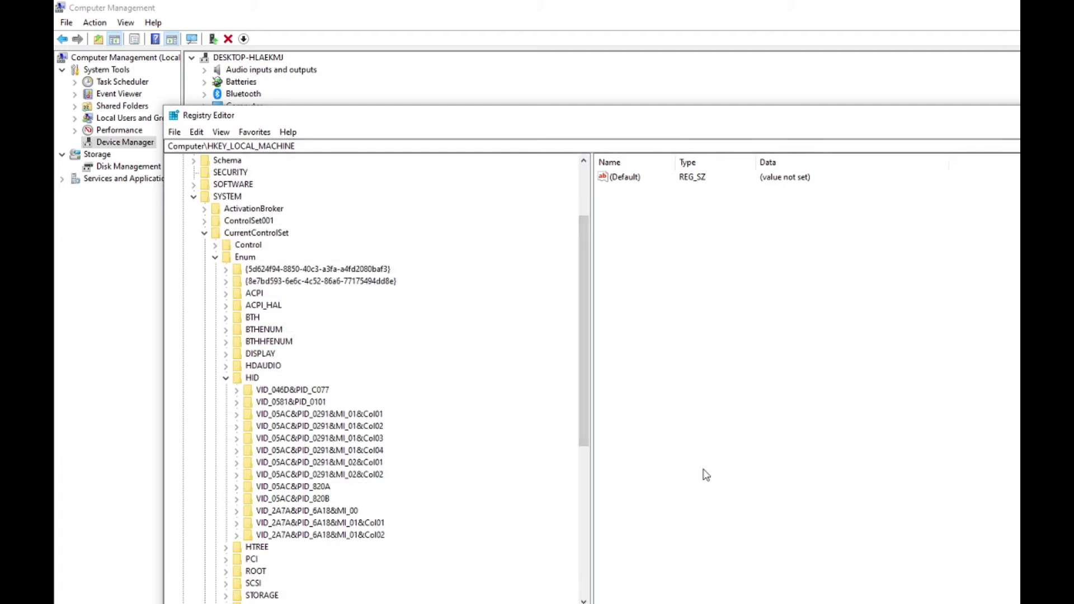
Step: Clear away the Computer Management and This PC windows and place the mouse properties dialog beside the registry tree for comparison
{"action": "key", "text": "alt+Tab"}
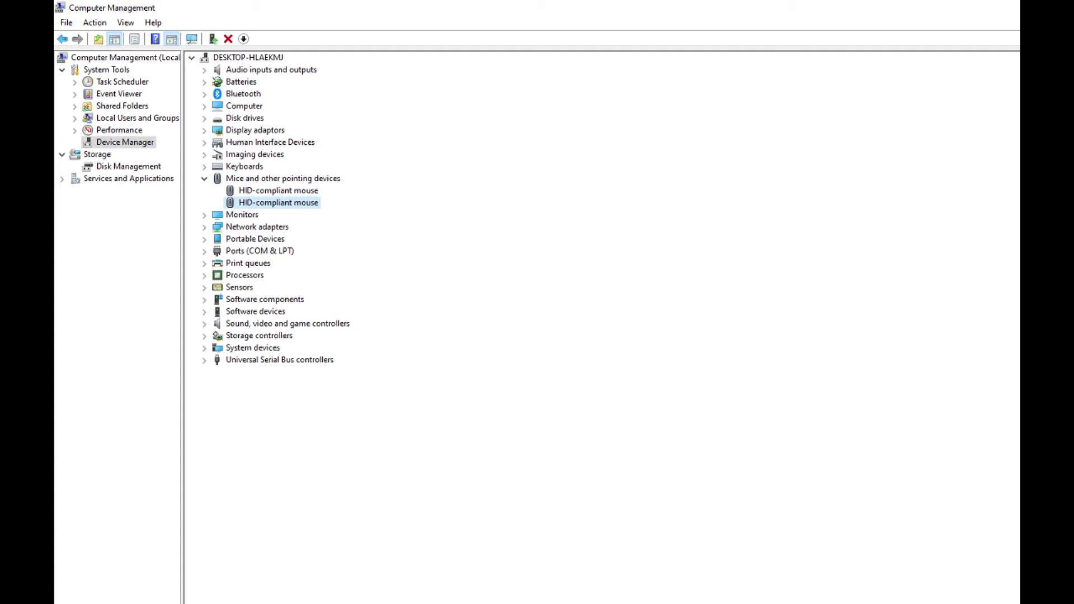
{"action": "key", "text": "alt+Tab"}
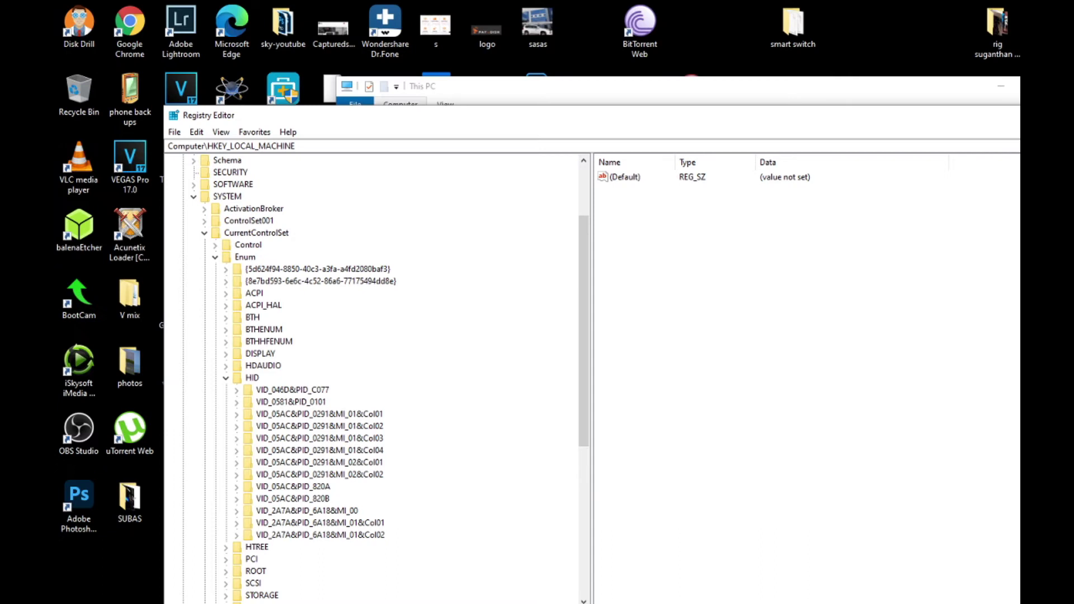
{"action": "left_click", "coordinate": [851, 79]}
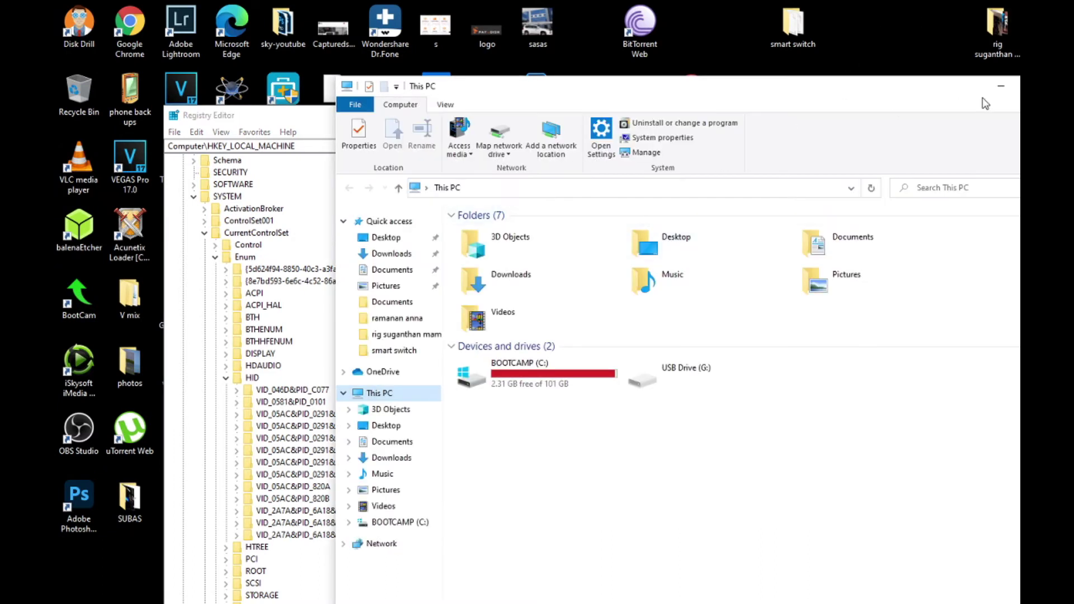
{"action": "left_click", "coordinate": [998, 91]}
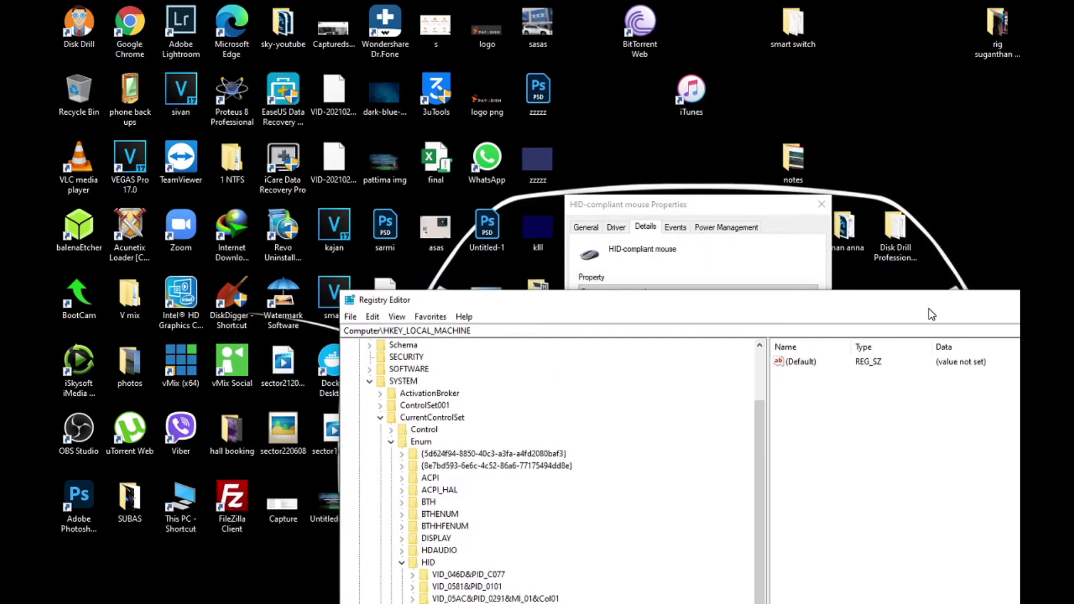
{"action": "left_click_drag", "start_coordinate": [772, 201], "coordinate": [910, 248]}
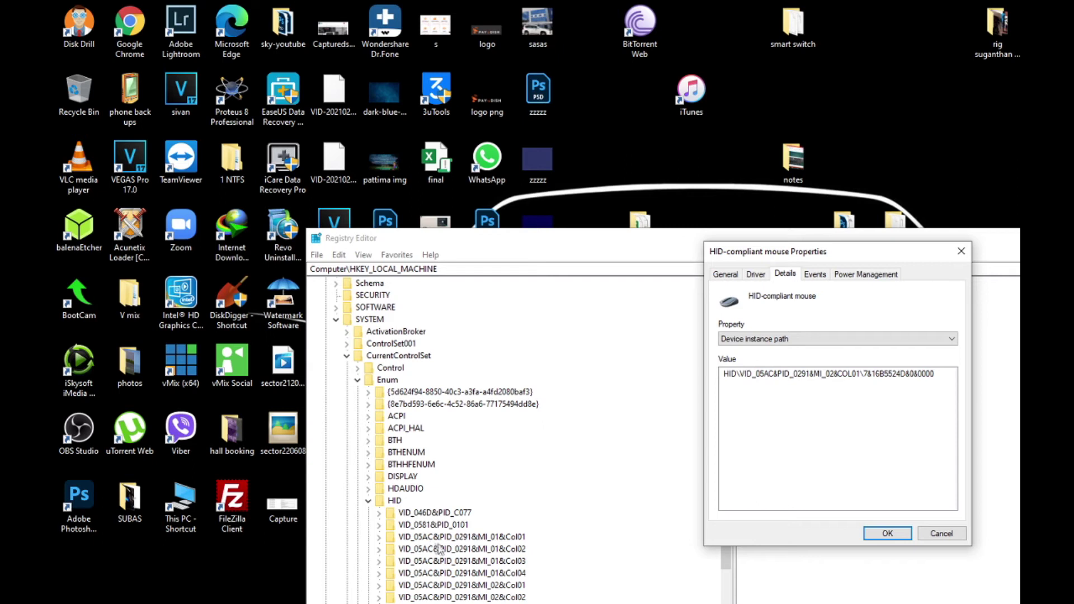
Step: Expand the VID_05AC&PID_0291&MI_02&Col01 key under HID and select its 7&16b5524d&0&0000 subkey
{"action": "left_click", "coordinate": [504, 585]}
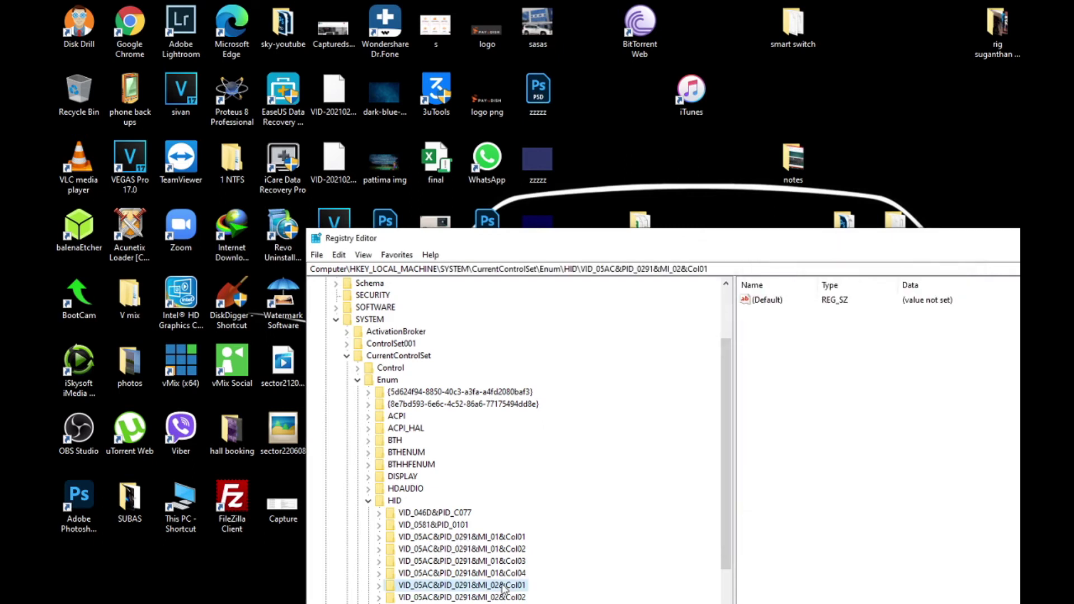
{"action": "left_click", "coordinate": [379, 585]}
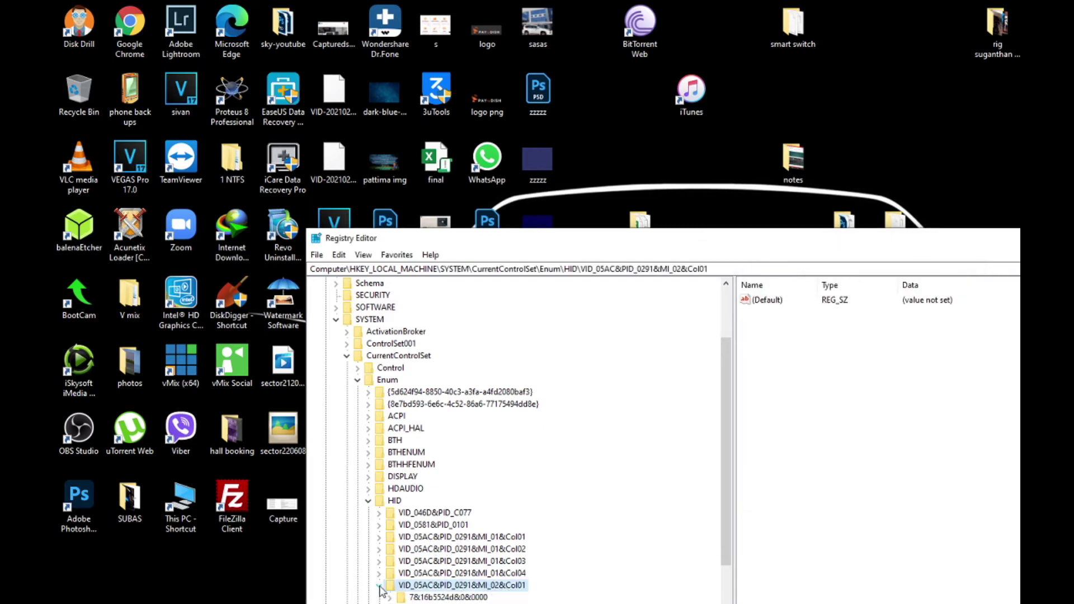
{"action": "left_click", "coordinate": [441, 598]}
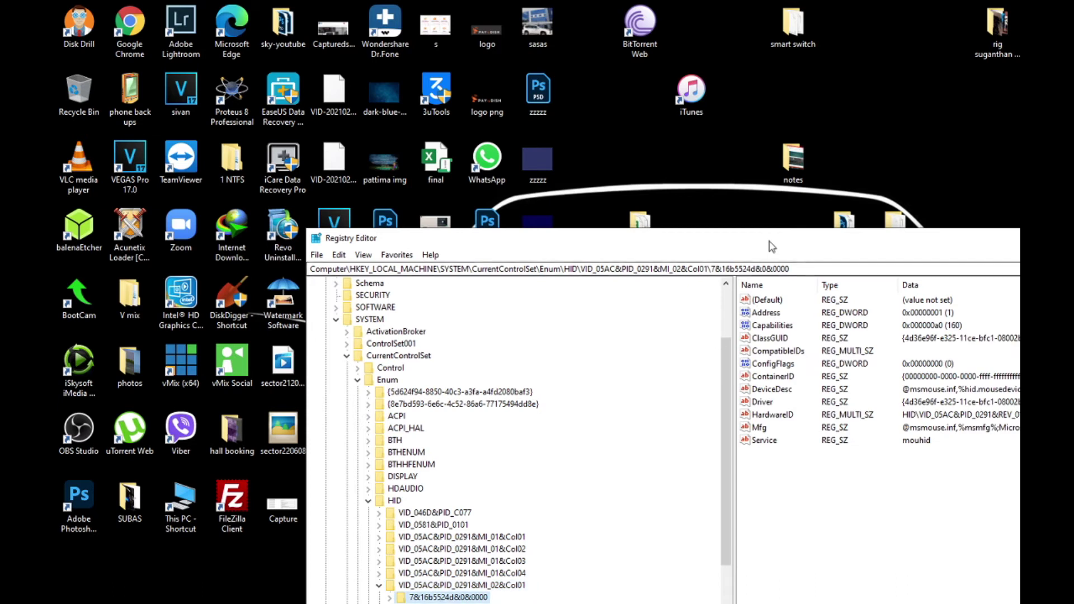
Step: Compare the selected registry key with the Device instance path in the HID-compliant mouse's properties
{"action": "left_click_drag", "start_coordinate": [772, 244], "coordinate": [772, 315]}
{"action": "left_click", "coordinate": [806, 256]}
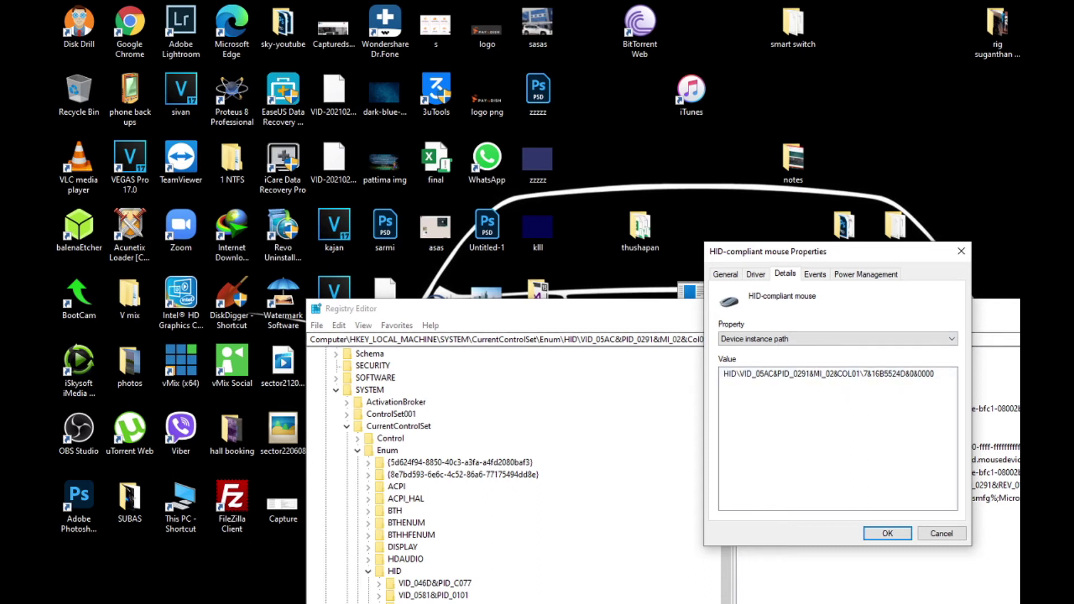
{"action": "left_click", "coordinate": [865, 374]}
Step: Return to the Registry Editor, maximize it, and open Device Parameters under the 7&16b5524d&0&0000 key
{"action": "key", "text": "alt+Tab"}
{"action": "key", "text": "super+Up"}
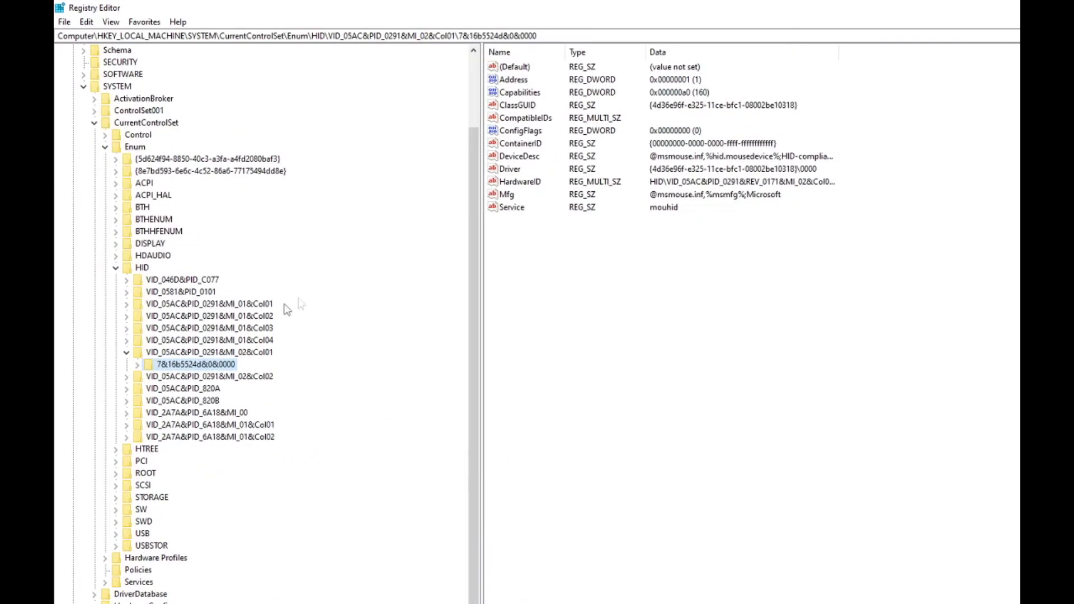
{"action": "left_click", "coordinate": [137, 365]}
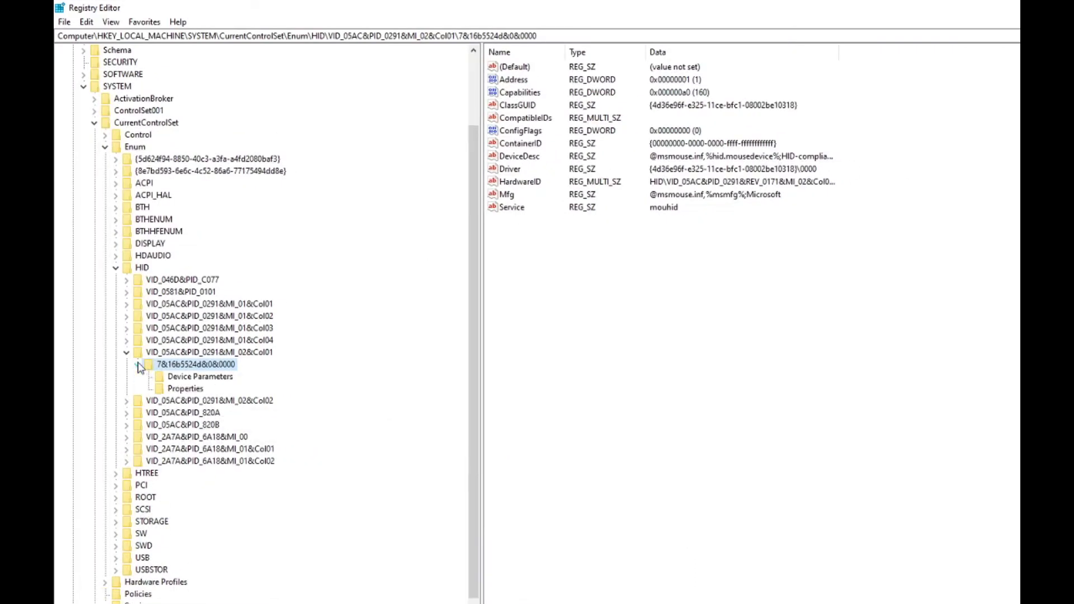
{"action": "left_click", "coordinate": [191, 379]}
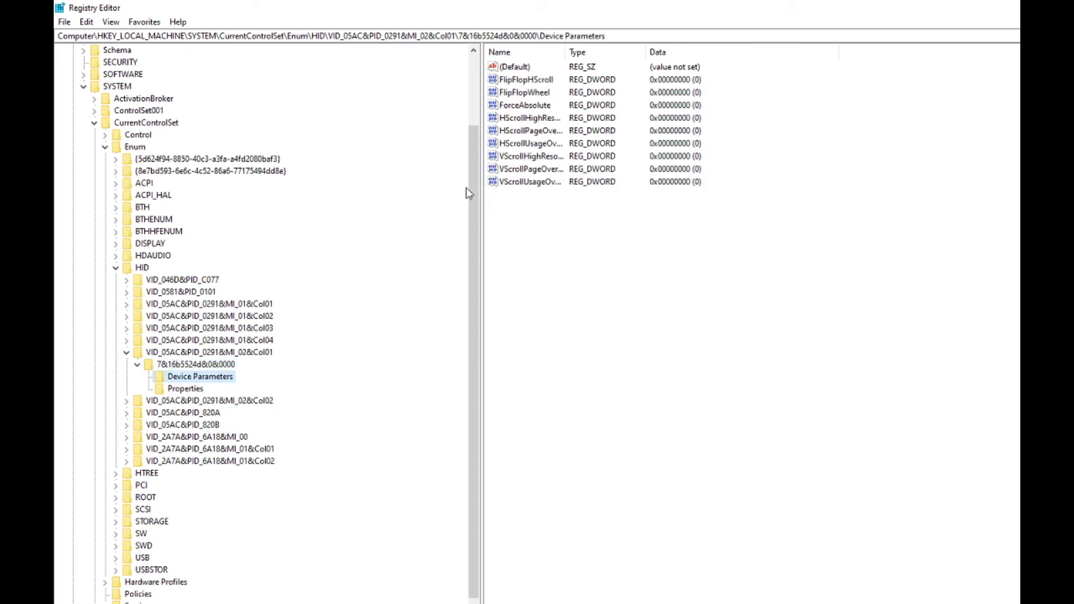
Step: Open the FlipFlopWheel DWORD value in Device Parameters for editing and confirm its dialog
{"action": "left_click", "coordinate": [534, 99]}
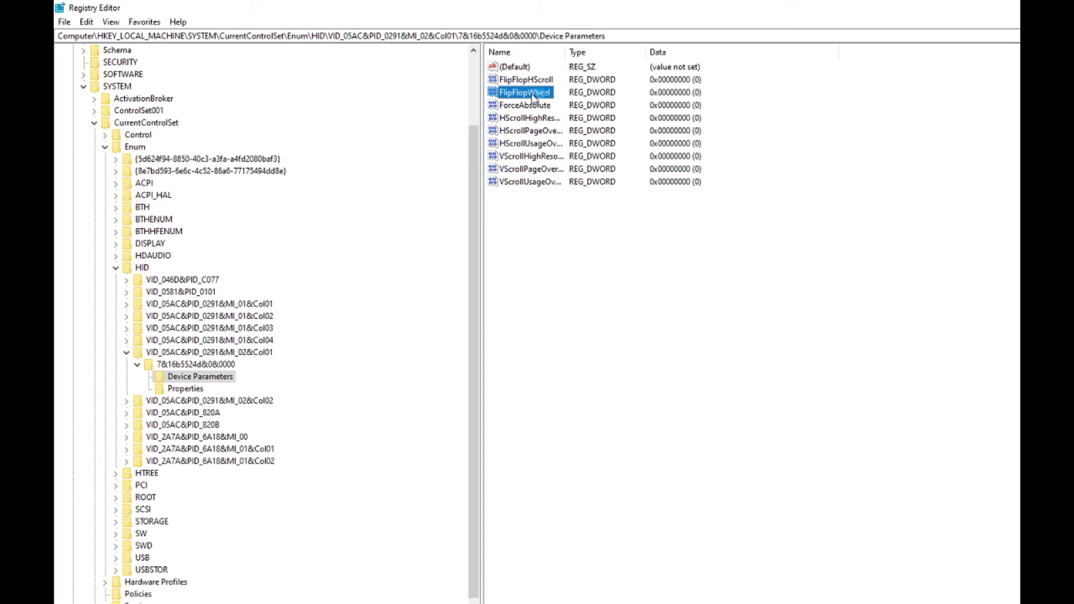
{"action": "double_click", "coordinate": [534, 99]}
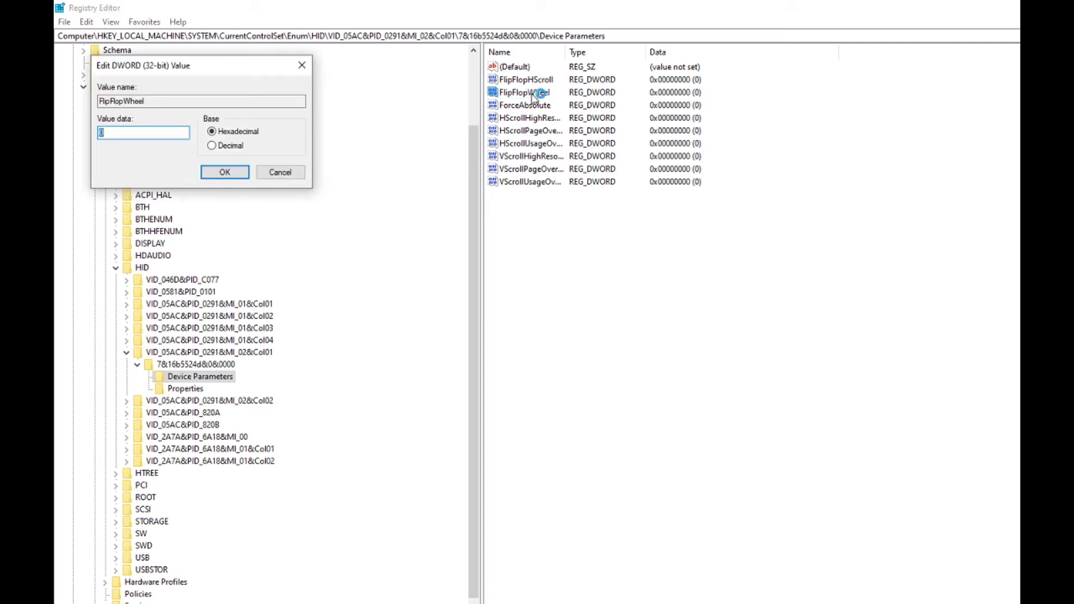
{"action": "left_click_drag", "start_coordinate": [226, 66], "coordinate": [761, 146]}
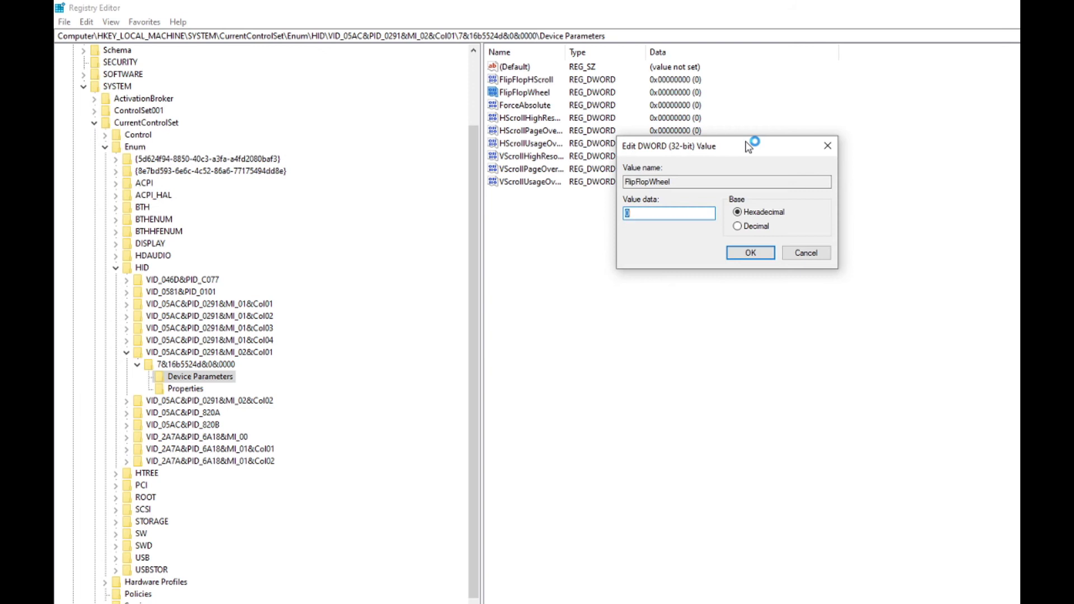
{"action": "left_click", "coordinate": [762, 257]}
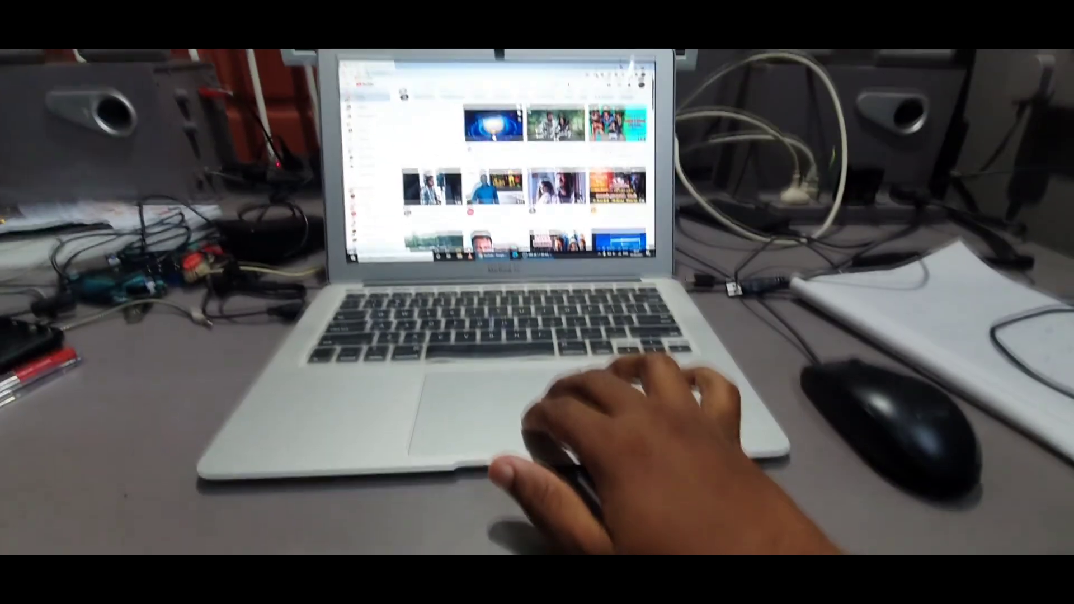
{"action": "scroll", "coordinate": [496, 106], "scroll_direction": "down", "scroll_amount": 10}
{"action": "scroll", "coordinate": [494, 180], "scroll_direction": "up", "scroll_amount": 10}
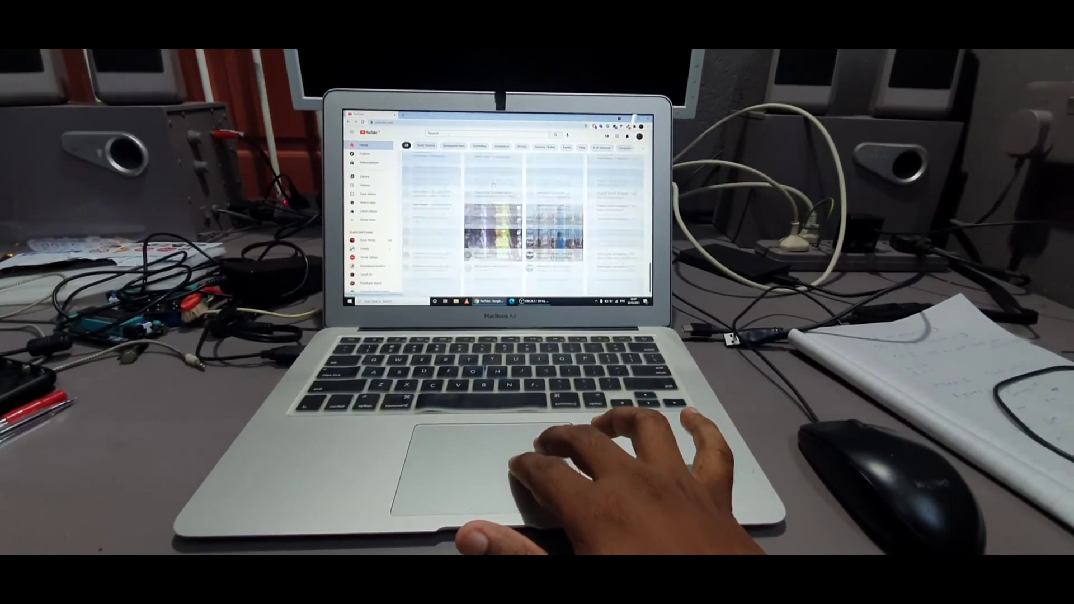
{"action": "scroll", "coordinate": [494, 180], "scroll_direction": "down", "scroll_amount": 3}
{"action": "scroll", "coordinate": [490, 168], "scroll_direction": "down", "scroll_amount": 5}
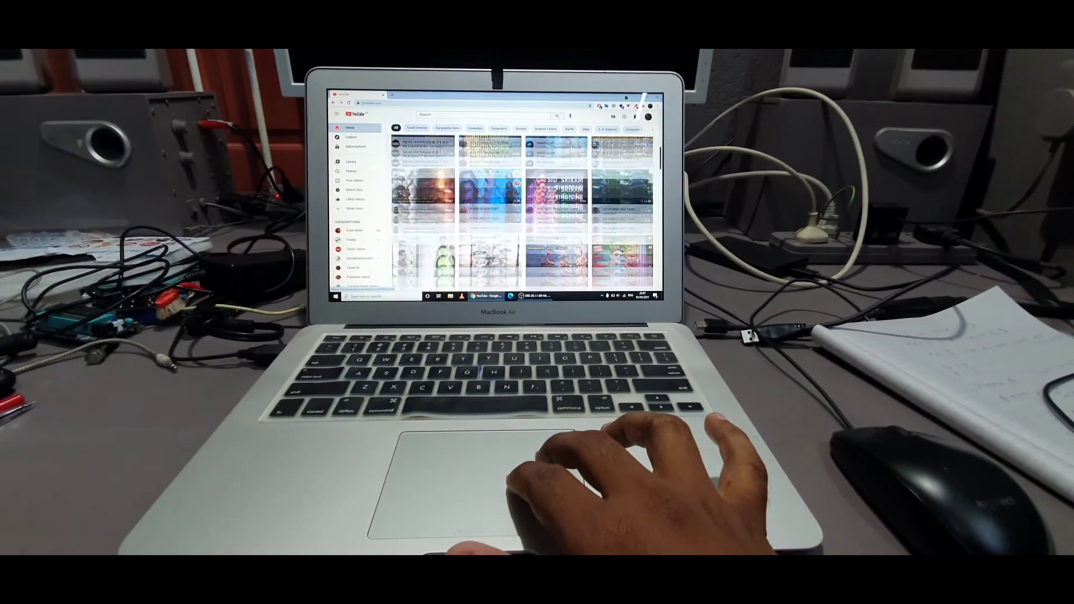
{"action": "scroll", "coordinate": [490, 168], "scroll_direction": "up", "scroll_amount": 10}
{"action": "scroll", "coordinate": [494, 171], "scroll_direction": "down", "scroll_amount": 10}
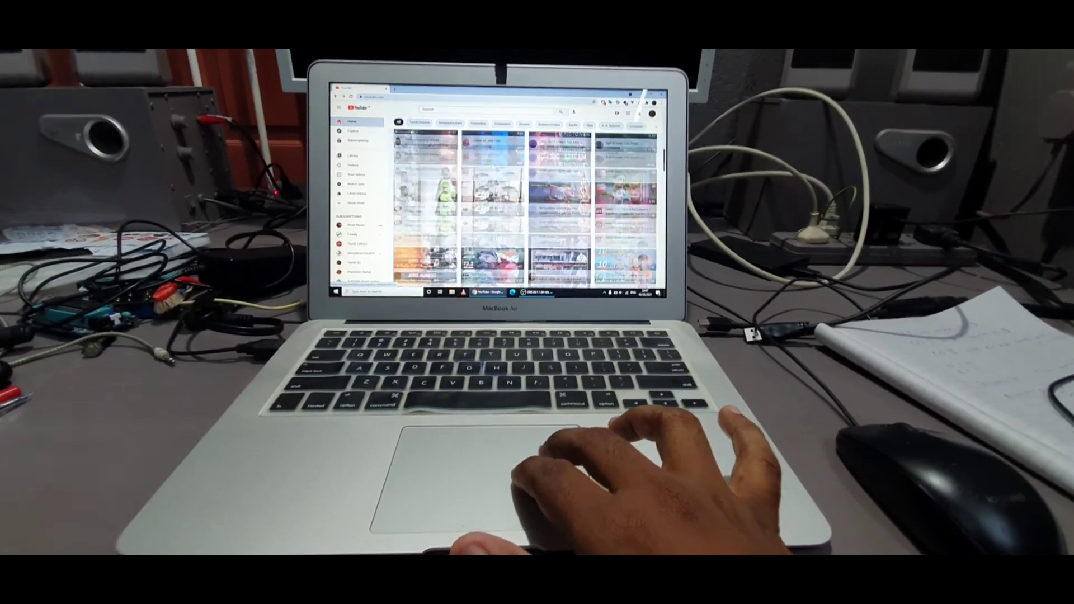
{"action": "scroll", "coordinate": [493, 172], "scroll_direction": "up", "scroll_amount": 8}
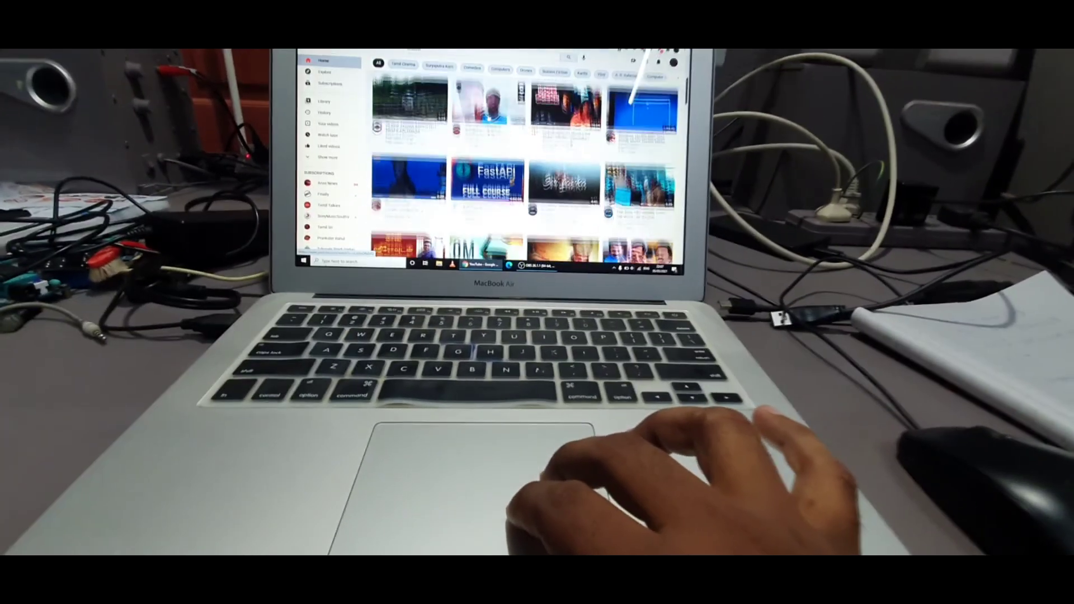
{"action": "scroll", "coordinate": [491, 157], "scroll_direction": "down", "scroll_amount": 10}
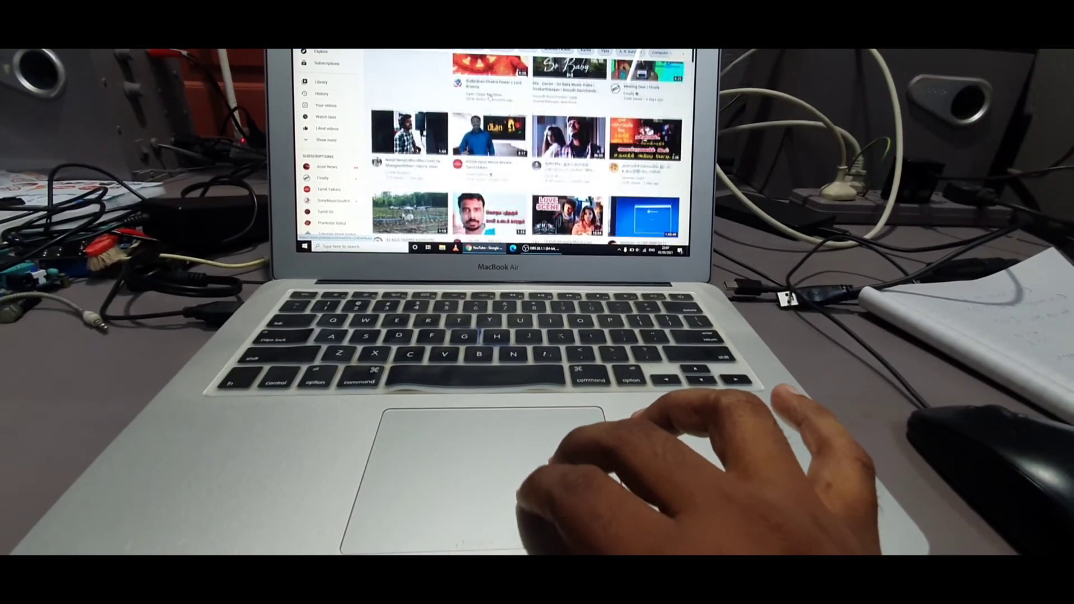
{"action": "scroll", "coordinate": [490, 96], "scroll_direction": "down", "scroll_amount": 10}
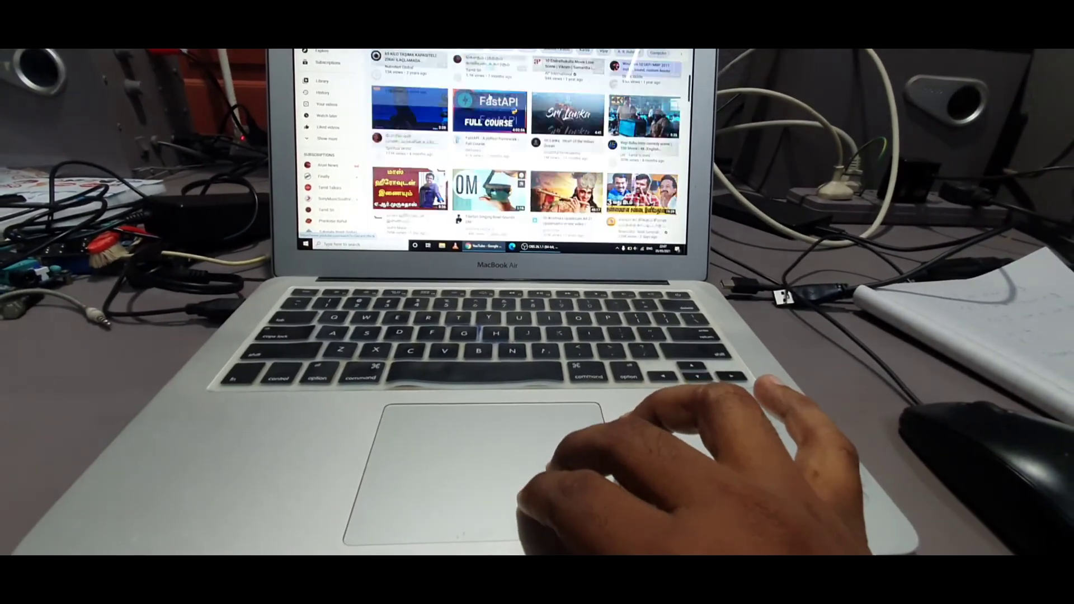
{"action": "scroll", "coordinate": [490, 96], "scroll_direction": "down", "scroll_amount": 10}
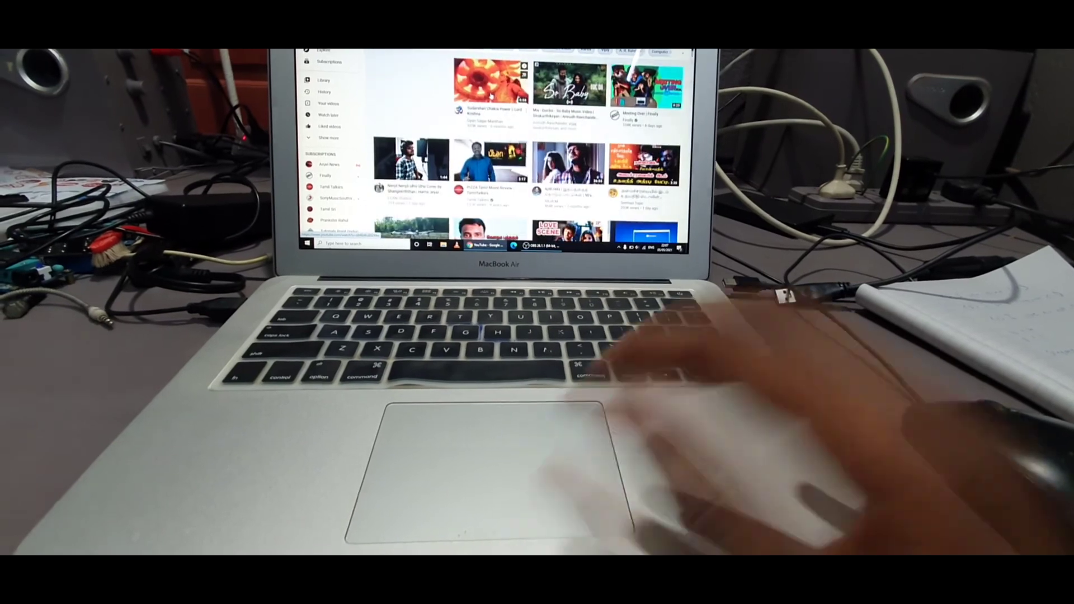
{"action": "scroll", "coordinate": [491, 96], "scroll_direction": "up", "scroll_amount": 5}
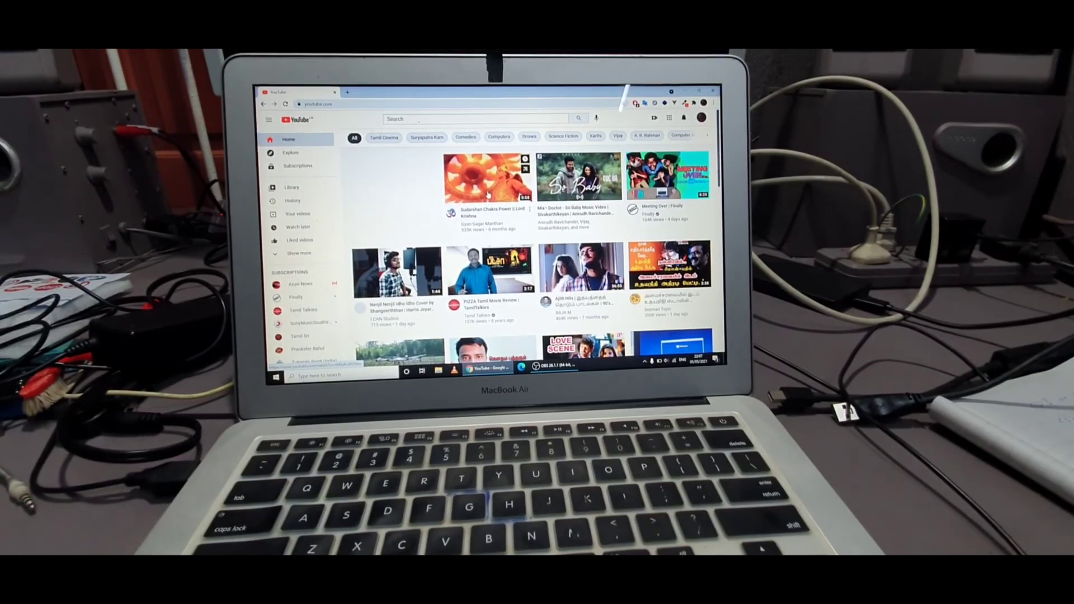
{"action": "scroll", "coordinate": [488, 195], "scroll_direction": "down", "scroll_amount": 10}
{"action": "scroll", "coordinate": [488, 195], "scroll_direction": "up", "scroll_amount": 10}
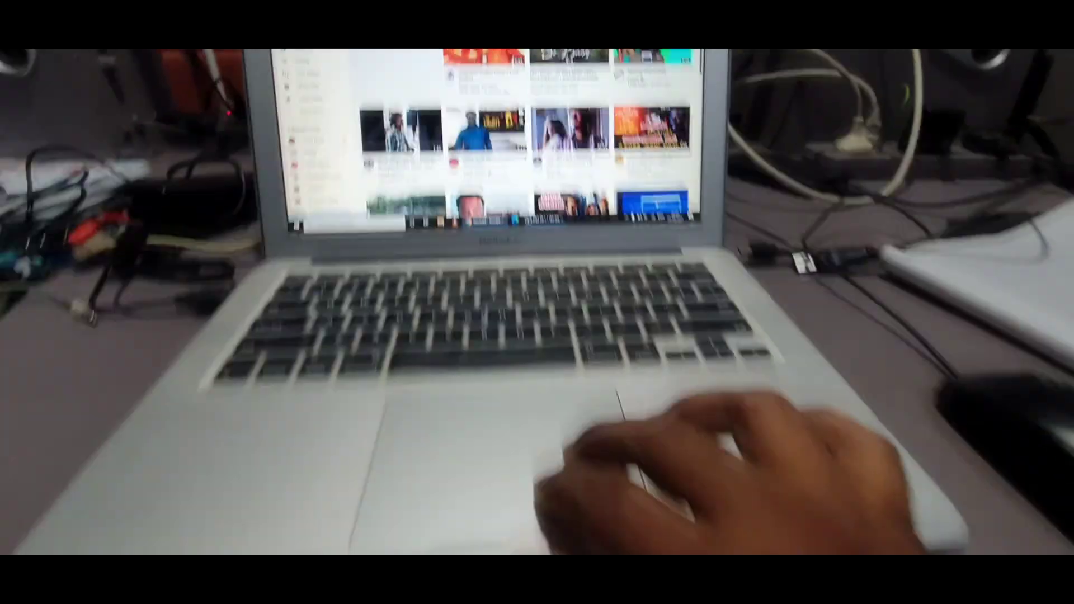
{"action": "scroll", "coordinate": [488, 140], "scroll_direction": "down", "scroll_amount": 10}
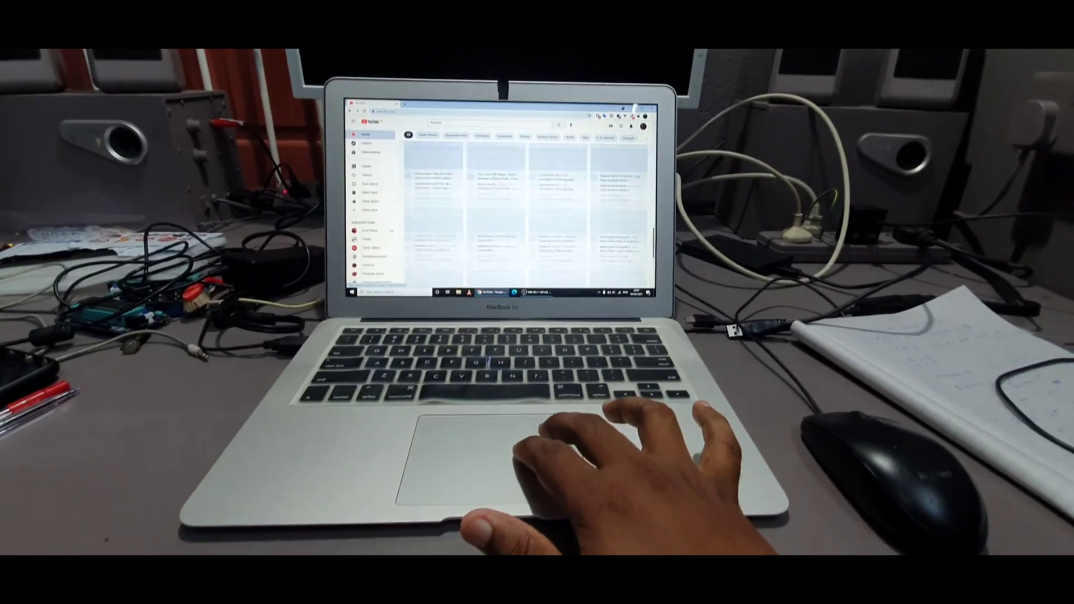
{"action": "scroll", "coordinate": [494, 184], "scroll_direction": "down", "scroll_amount": 5}
{"action": "scroll", "coordinate": [494, 185], "scroll_direction": "up", "scroll_amount": 10}
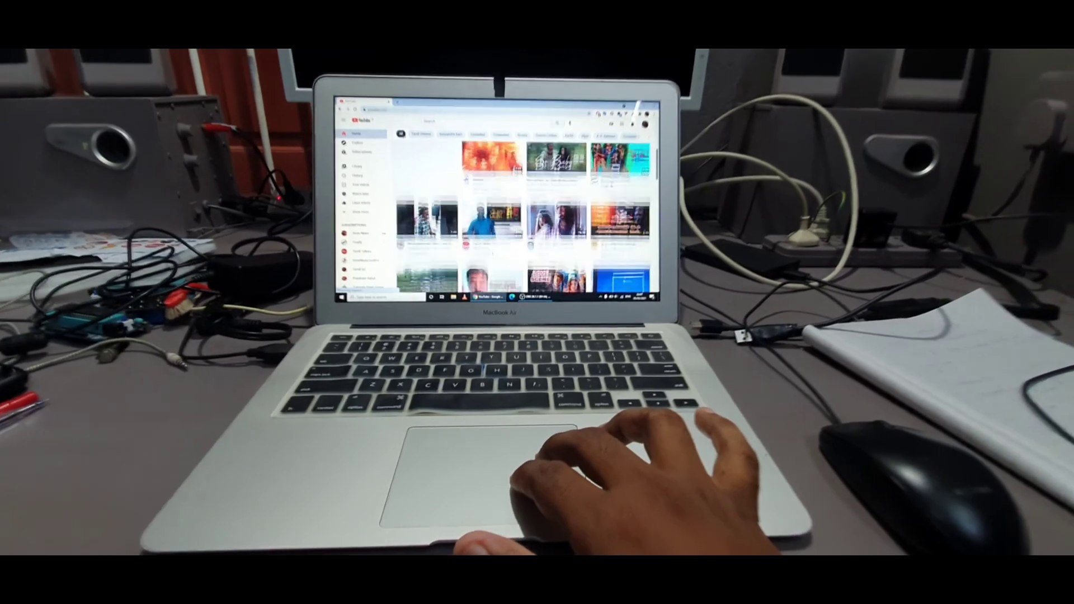
{"action": "scroll", "coordinate": [492, 254], "scroll_direction": "down", "scroll_amount": 10}
{"action": "scroll", "coordinate": [492, 224], "scroll_direction": "up", "scroll_amount": 10}
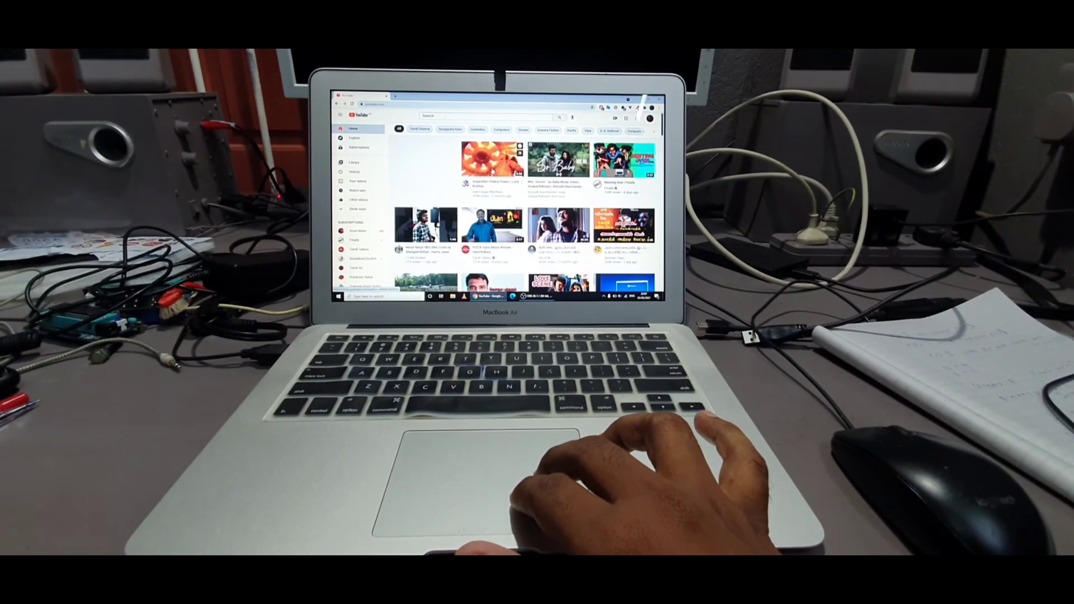